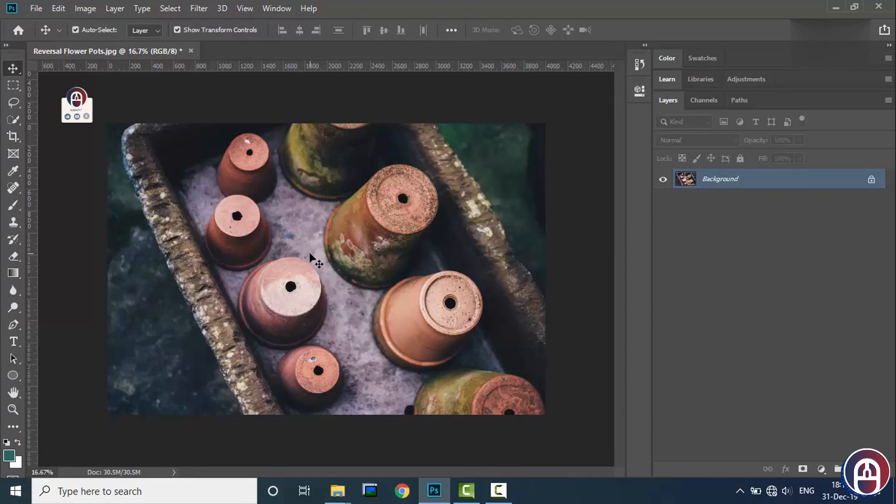
- Remove the white spot from the base of the small upper-left pot using the Spot Healing Brush at 100 px
{"action": "left_click", "coordinate": [15, 193]}
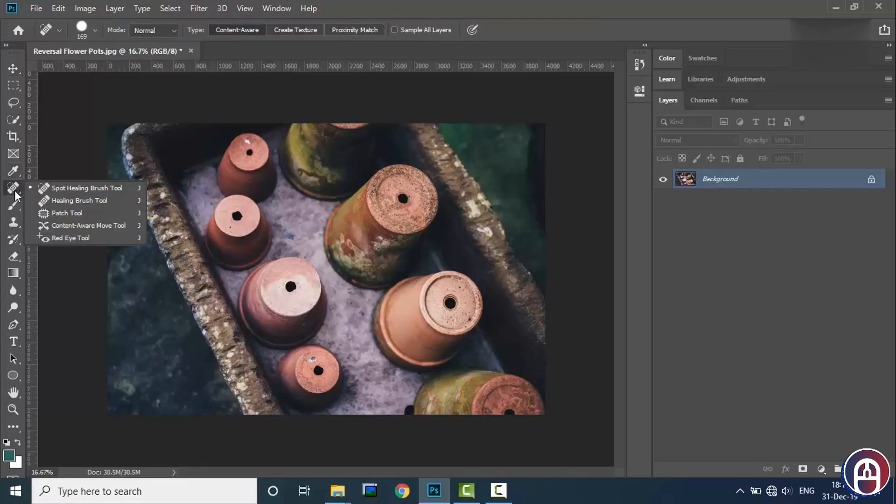
{"action": "left_click", "coordinate": [75, 189]}
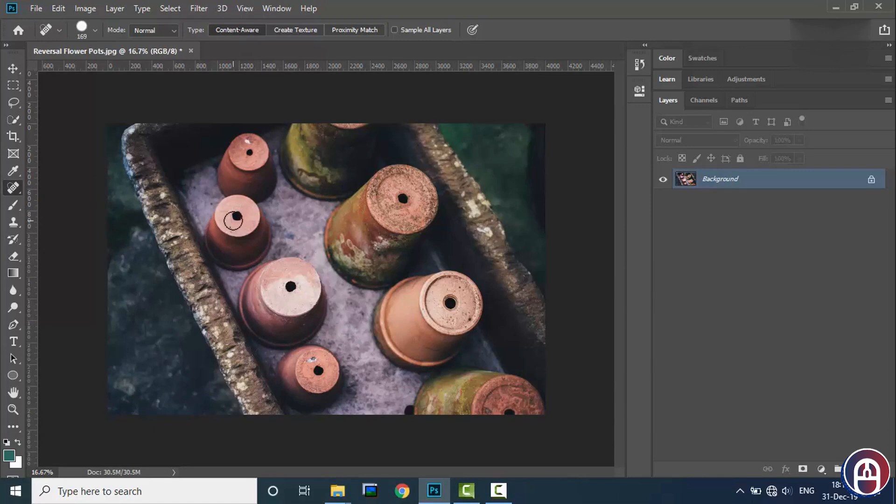
{"action": "key", "text": "ctrl+plus"}
{"action": "key", "text": "ctrl+plus"}
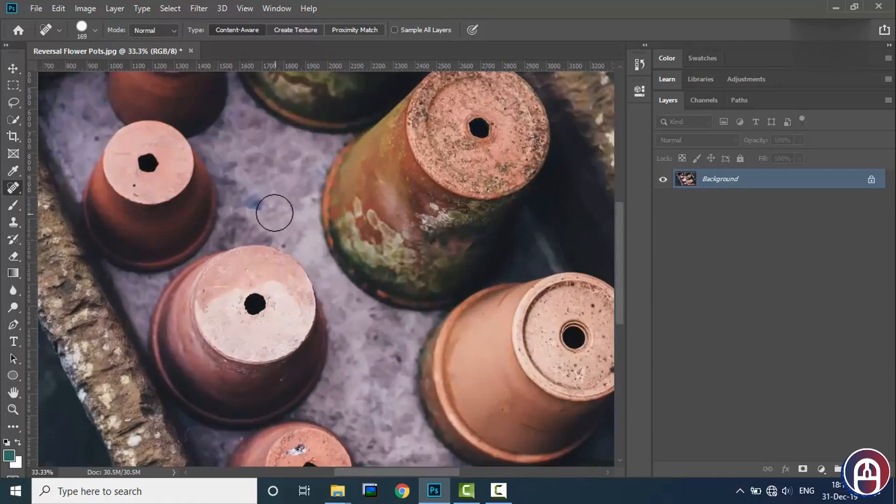
{"action": "scroll", "coordinate": [201, 201], "scroll_direction": "up", "scroll_amount": 2}
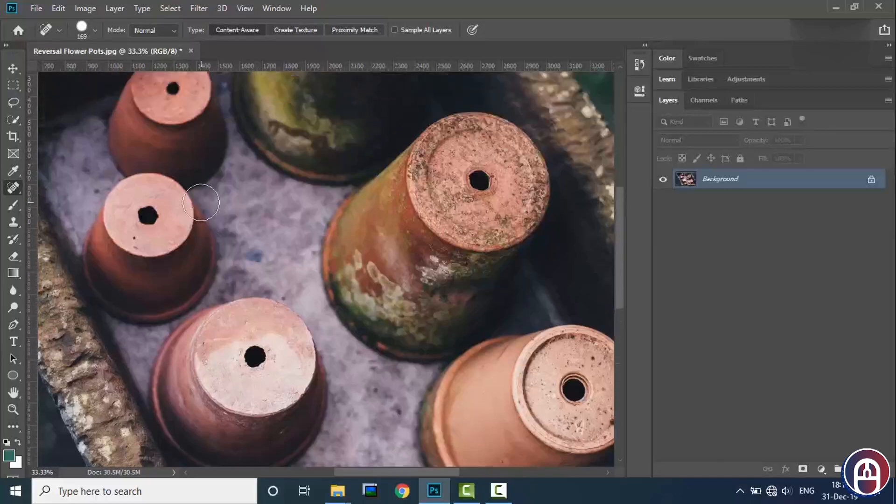
{"action": "scroll", "coordinate": [200, 202], "scroll_direction": "up", "scroll_amount": 5}
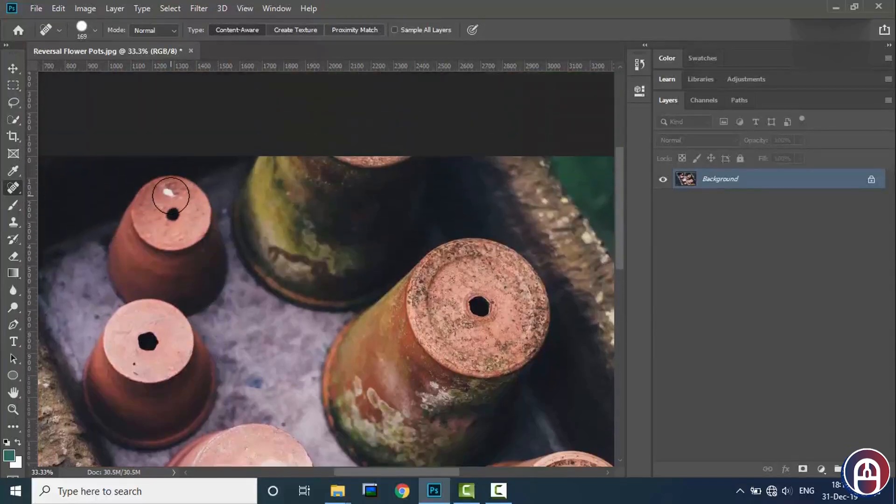
{"action": "key", "text": "ctrl+plus"}
{"action": "scroll", "coordinate": [154, 182], "scroll_direction": "left", "scroll_amount": 5}
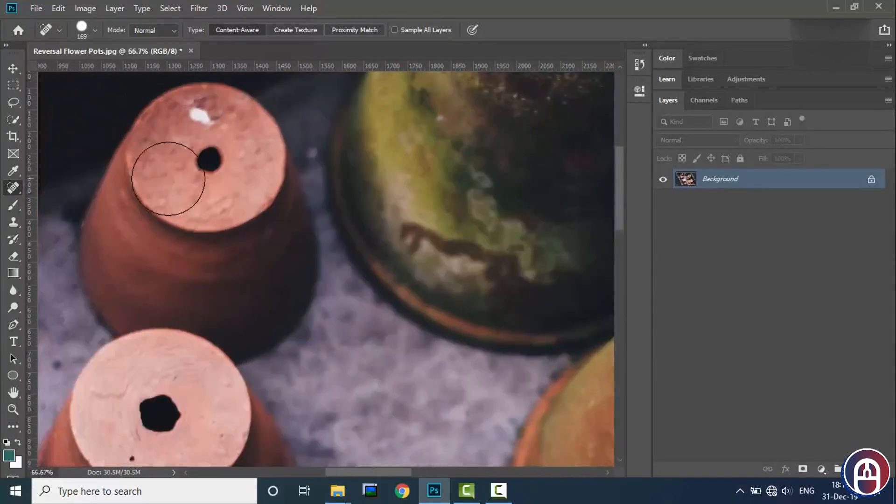
{"action": "scroll", "coordinate": [192, 175], "scroll_direction": "up", "scroll_amount": 1}
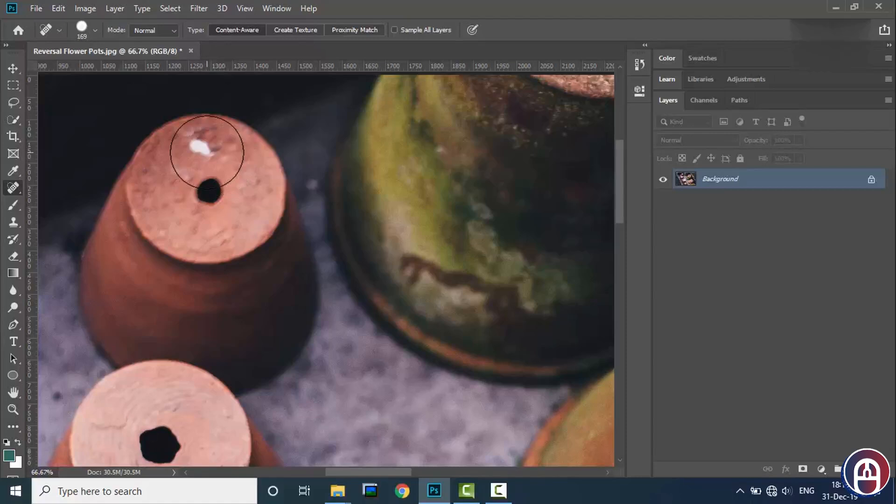
{"action": "key", "text": "bracketleft"}
{"action": "key", "text": "bracketleft"}
{"action": "key", "text": "bracketleft"}
{"action": "key", "text": "bracketleft"}
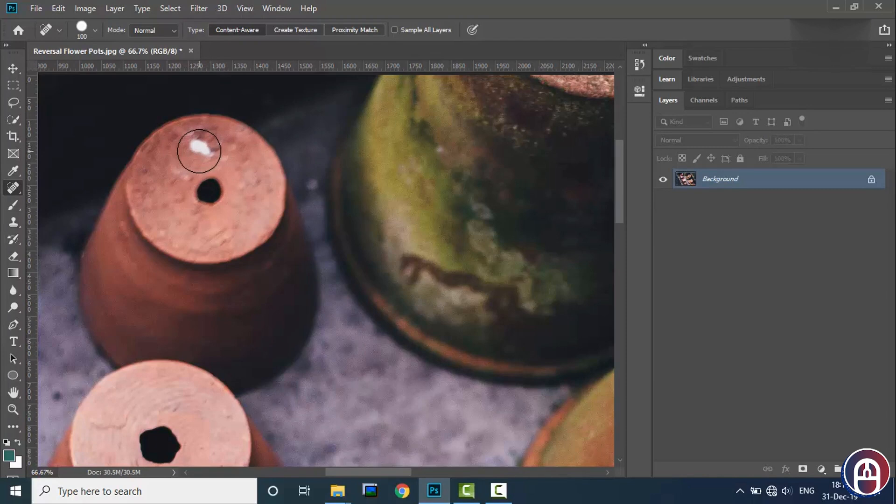
{"action": "left_click_drag", "start_coordinate": [189, 149], "coordinate": [214, 150]}
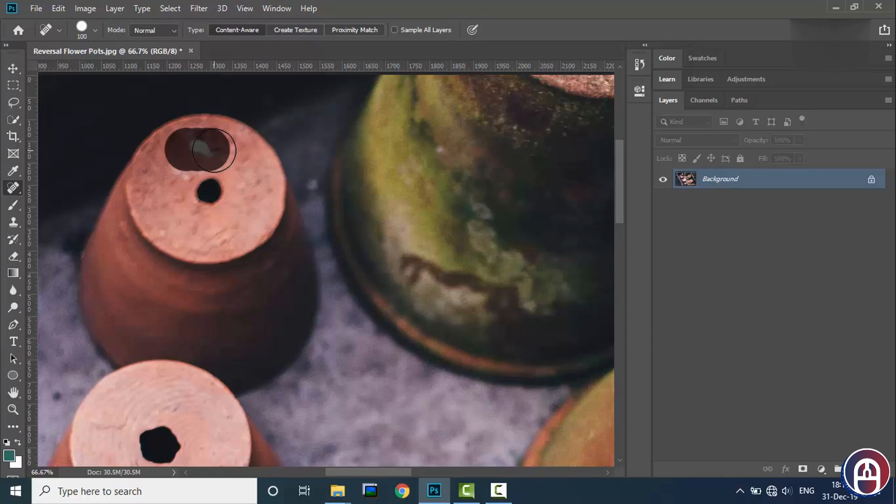
{"action": "left_click_drag", "start_coordinate": [215, 150], "coordinate": [213, 149]}
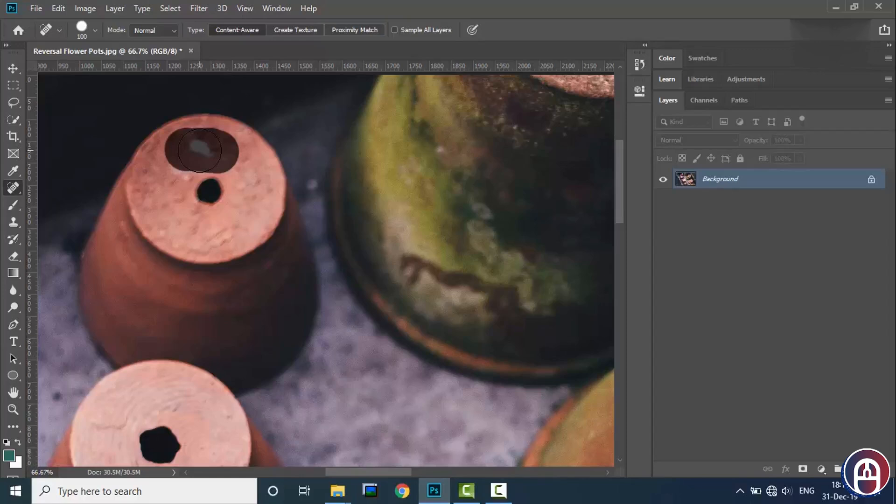
{"action": "left_click_drag", "start_coordinate": [199, 150], "coordinate": [199, 150]}
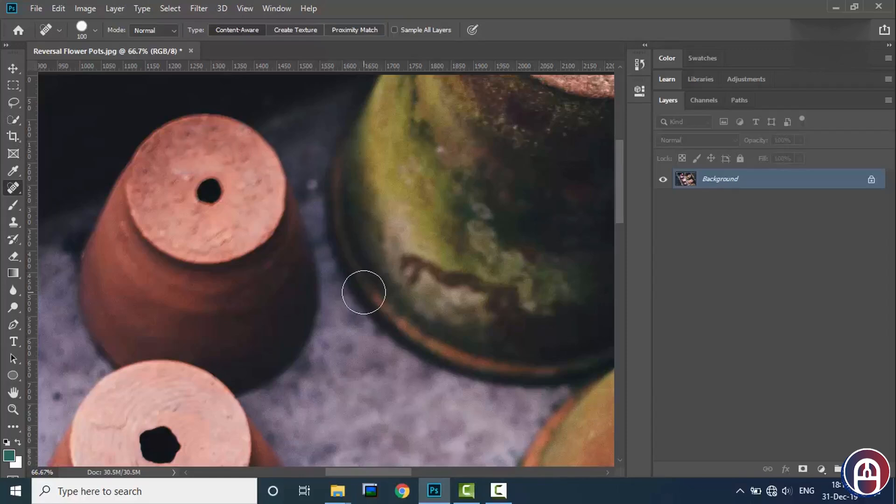
- Heal the dark specks along the upper-left part of the large mossy pot's round base with several Spot Healing Brush strokes
{"action": "key", "text": "ctrl+minus"}
{"action": "key", "text": "ctrl+minus"}
{"action": "key", "text": "ctrl+minus"}
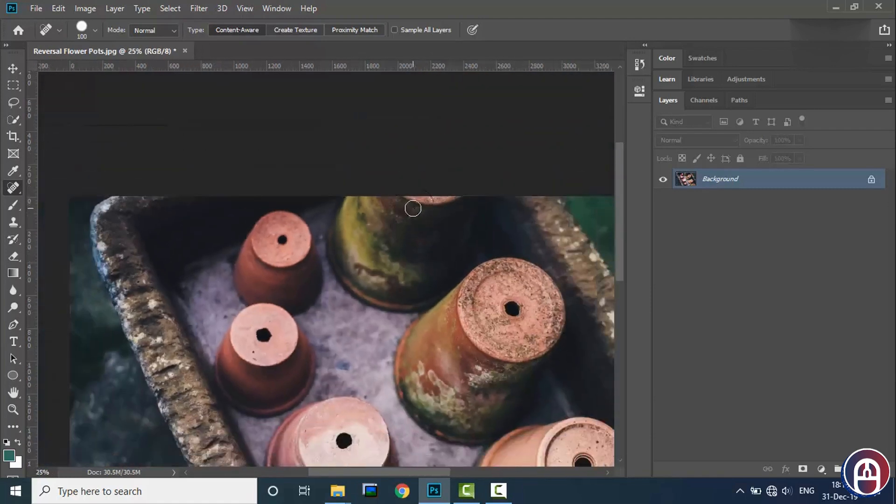
{"action": "scroll", "coordinate": [446, 275], "scroll_direction": "down", "scroll_amount": 3}
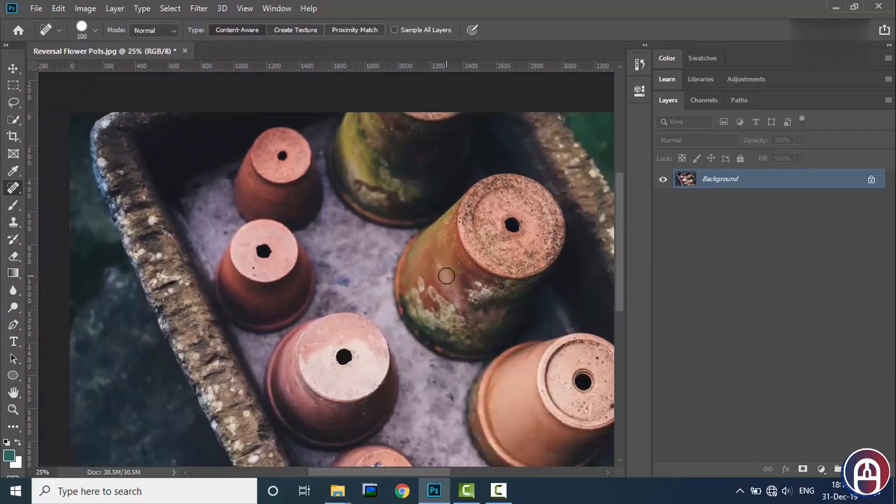
{"action": "scroll", "coordinate": [446, 275], "scroll_direction": "up", "scroll_amount": 2}
{"action": "key", "text": "ctrl+plus"}
{"action": "key", "text": "ctrl+plus"}
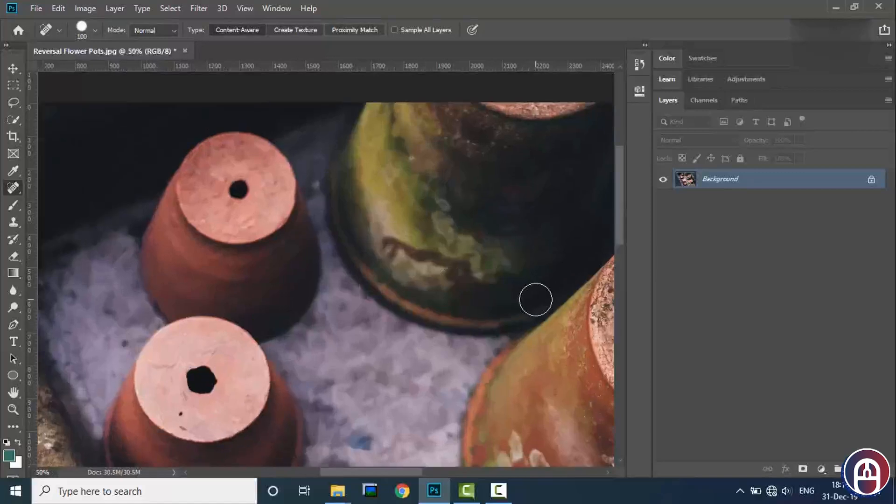
{"action": "scroll", "coordinate": [536, 300], "scroll_direction": "right", "scroll_amount": 5}
{"action": "scroll", "coordinate": [536, 299], "scroll_direction": "right", "scroll_amount": 3}
{"action": "scroll", "coordinate": [320, 308], "scroll_direction": "down", "scroll_amount": 1}
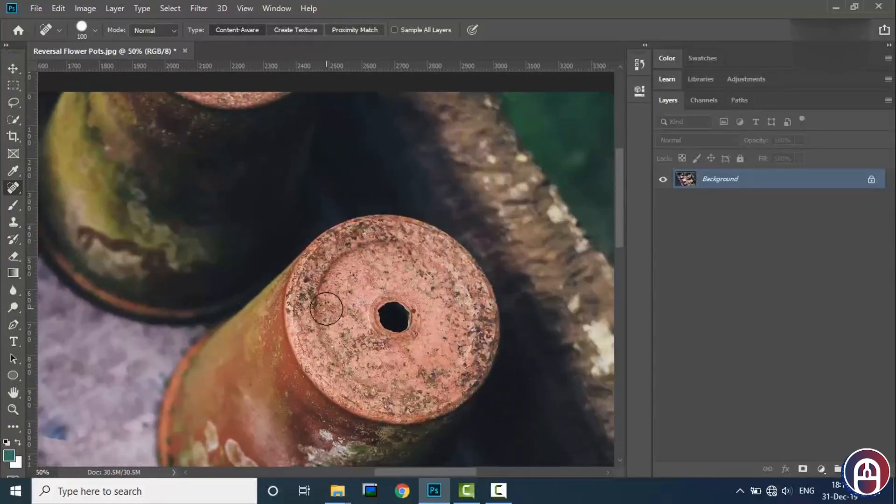
{"action": "mouse_move", "coordinate": [343, 290]}
{"action": "left_mouse_down"}
{"action": "mouse_move", "coordinate": [340, 308]}
{"action": "mouse_move", "coordinate": [344, 291]}
{"action": "left_mouse_up"}
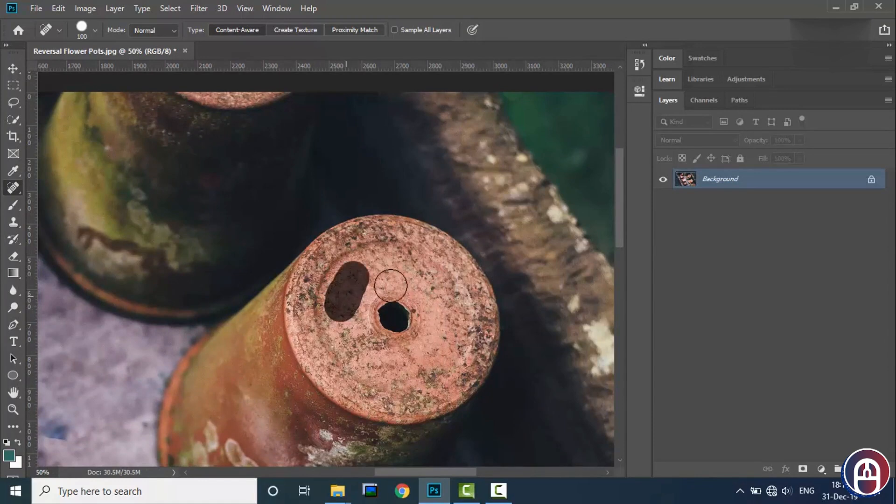
{"action": "mouse_move", "coordinate": [310, 321]}
{"action": "left_mouse_down"}
{"action": "mouse_move", "coordinate": [308, 279]}
{"action": "mouse_move", "coordinate": [326, 258]}
{"action": "left_mouse_up"}
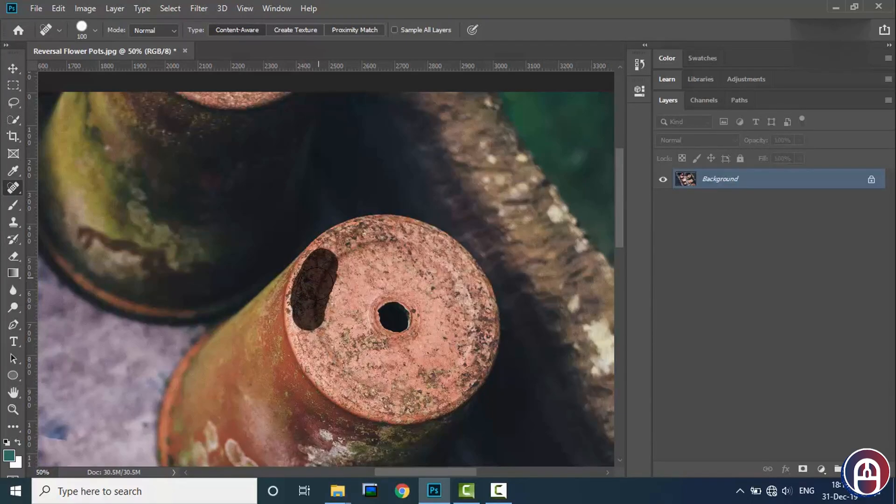
{"action": "mouse_move", "coordinate": [316, 286]}
{"action": "left_mouse_down"}
{"action": "mouse_move", "coordinate": [363, 301]}
{"action": "mouse_move", "coordinate": [309, 296]}
{"action": "mouse_move", "coordinate": [331, 256]}
{"action": "mouse_move", "coordinate": [349, 244]}
{"action": "mouse_move", "coordinate": [322, 261]}
{"action": "mouse_move", "coordinate": [374, 240]}
{"action": "mouse_move", "coordinate": [331, 261]}
{"action": "mouse_move", "coordinate": [373, 244]}
{"action": "left_mouse_up"}
{"action": "mouse_move", "coordinate": [314, 281]}
{"action": "left_mouse_down"}
{"action": "mouse_move", "coordinate": [379, 251]}
{"action": "mouse_move", "coordinate": [338, 257]}
{"action": "mouse_move", "coordinate": [383, 248]}
{"action": "mouse_move", "coordinate": [352, 249]}
{"action": "mouse_move", "coordinate": [404, 245]}
{"action": "mouse_move", "coordinate": [365, 245]}
{"action": "mouse_move", "coordinate": [342, 251]}
{"action": "mouse_move", "coordinate": [392, 251]}
{"action": "mouse_move", "coordinate": [328, 263]}
{"action": "mouse_move", "coordinate": [368, 254]}
{"action": "left_mouse_up"}
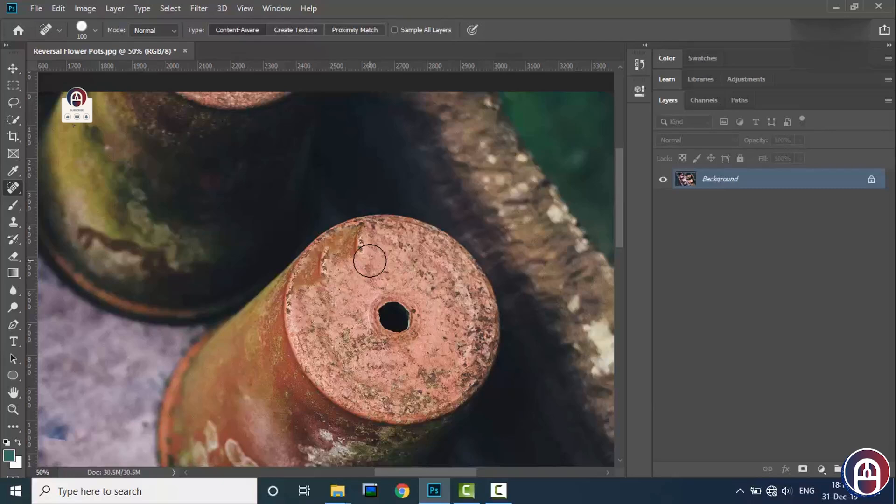
- Heal the small white mark on the large pot's side, just below its round base, with the Spot Healing Brush
{"action": "right_click", "coordinate": [14, 189]}
{"action": "left_click", "coordinate": [65, 186]}
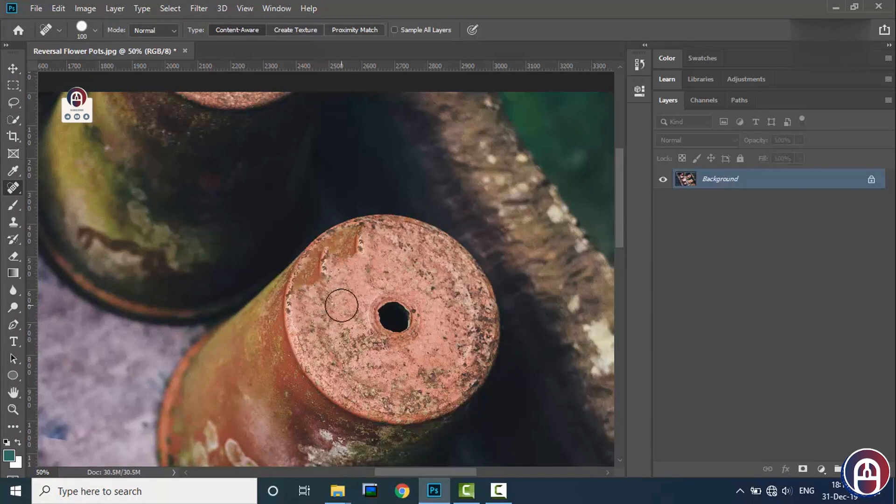
{"action": "scroll", "coordinate": [342, 305], "scroll_direction": "down", "scroll_amount": 5}
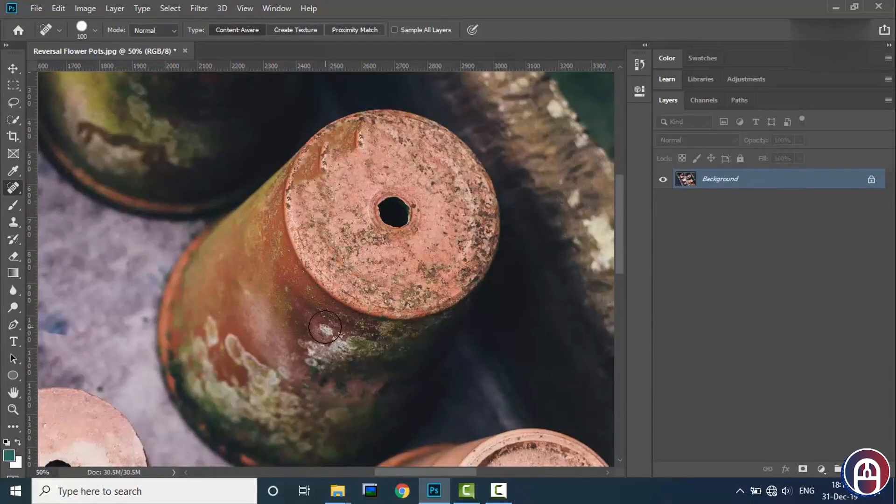
{"action": "left_click", "coordinate": [325, 327]}
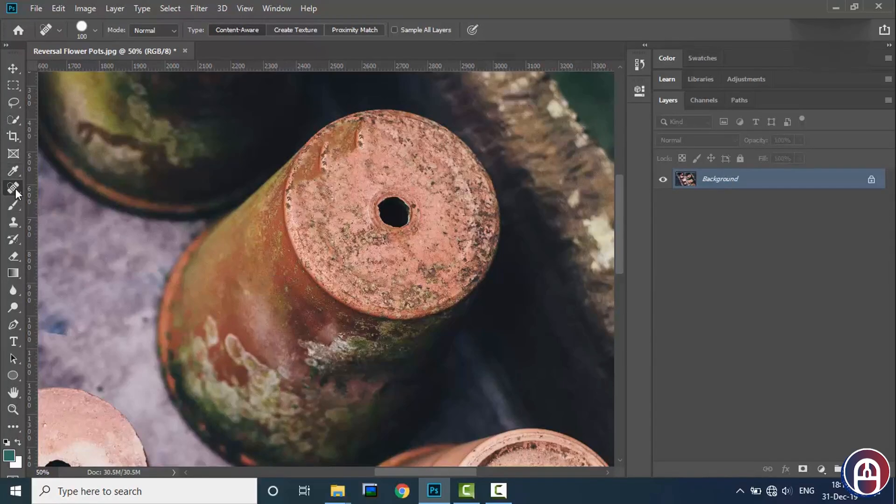
{"action": "left_click", "coordinate": [328, 324]}
- Examine the Spot Healing Brush's brush settings, blend modes and Content-Aware healing type
{"action": "right_click", "coordinate": [13, 190]}
{"action": "left_click", "coordinate": [12, 190]}
{"action": "left_click", "coordinate": [95, 29]}
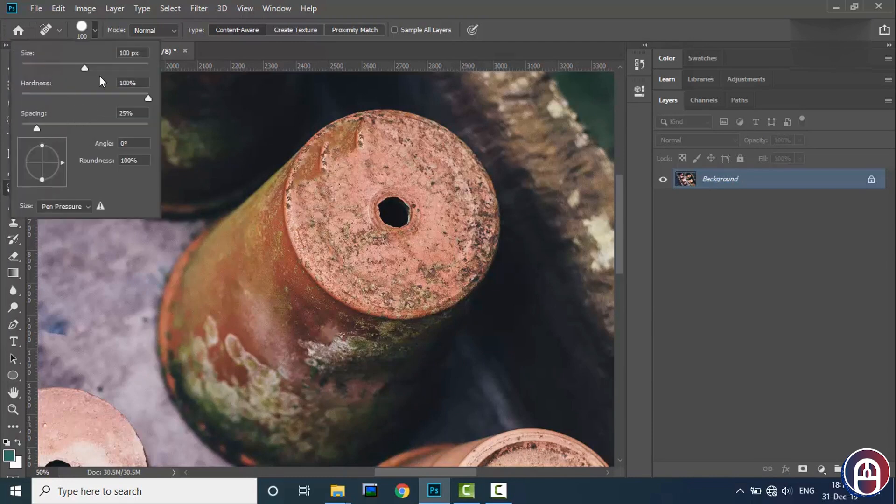
{"action": "left_click", "coordinate": [93, 33]}
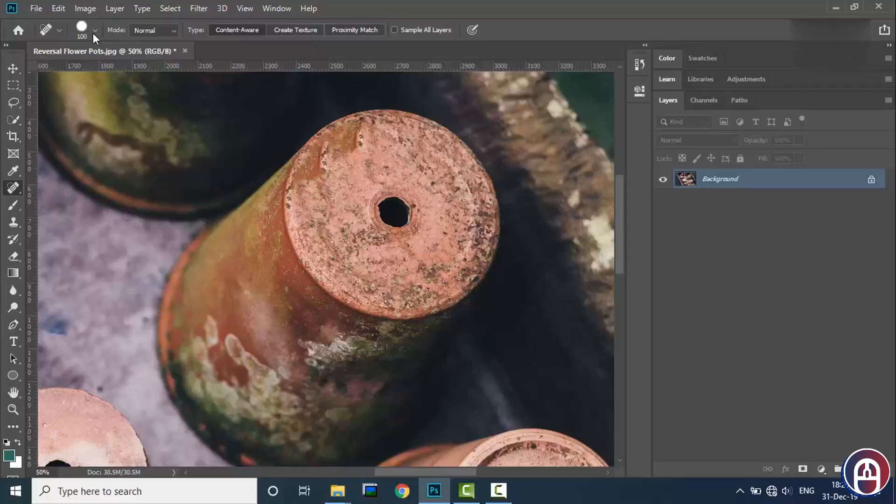
{"action": "left_click", "coordinate": [166, 29]}
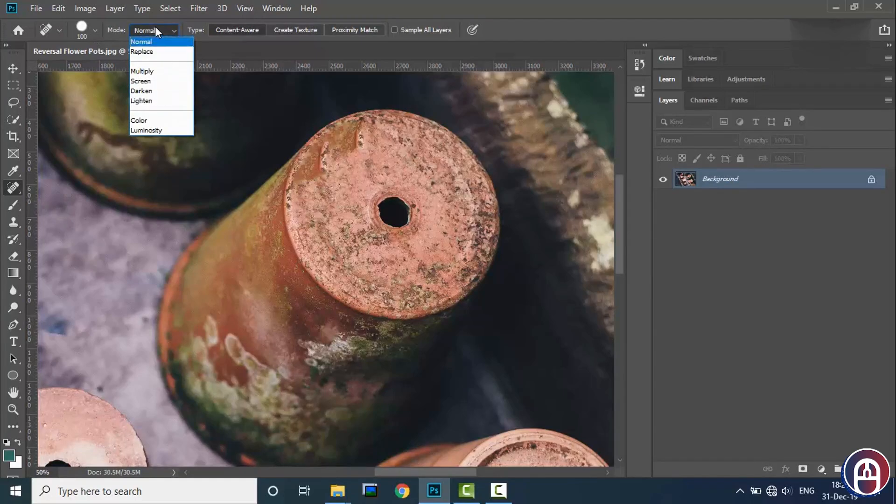
{"action": "left_click", "coordinate": [244, 28]}
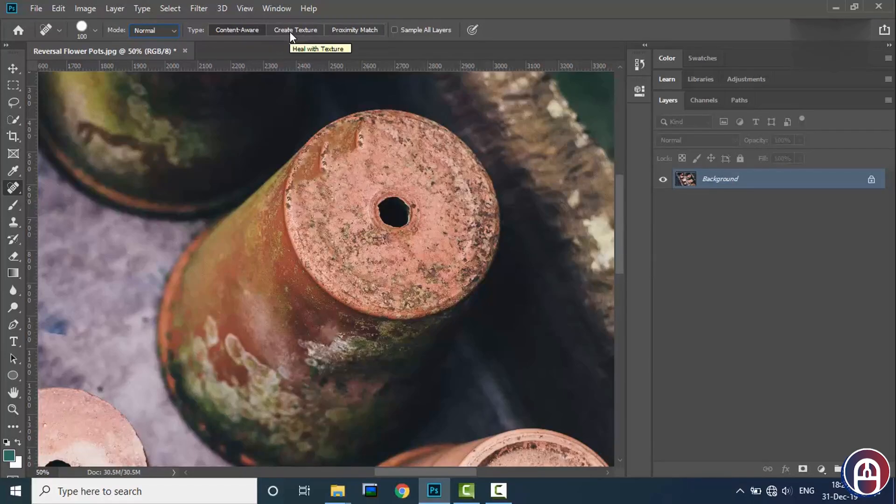
- Try healing the large pot's side near the rim with strokes of the Create Texture type
{"action": "mouse_move", "coordinate": [282, 301]}
{"action": "left_mouse_down"}
{"action": "mouse_move", "coordinate": [312, 308]}
{"action": "mouse_move", "coordinate": [278, 293]}
{"action": "mouse_move", "coordinate": [266, 246]}
{"action": "mouse_move", "coordinate": [286, 281]}
{"action": "left_mouse_up"}
{"action": "left_click_drag", "start_coordinate": [302, 302], "coordinate": [271, 233]}
{"action": "left_click_drag", "start_coordinate": [292, 300], "coordinate": [254, 256]}
- Try the Proximity Match type with strokes across the large pot's side and the lower edge of its base
{"action": "left_click", "coordinate": [344, 29]}
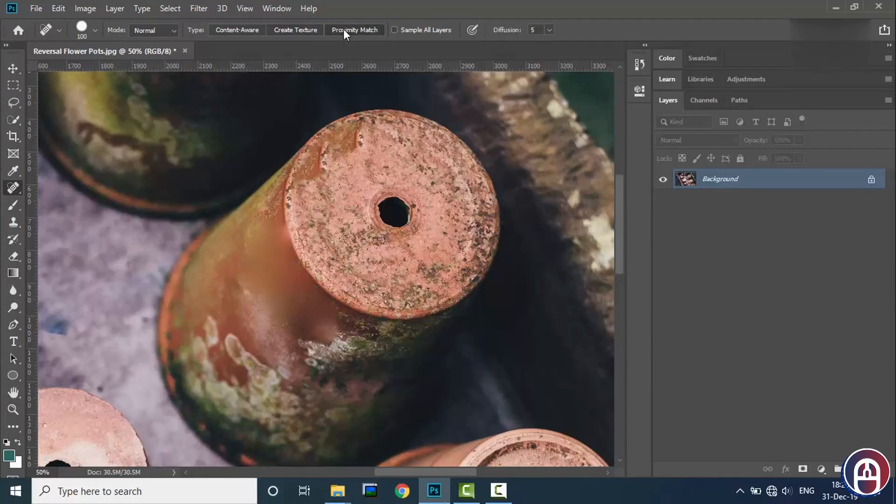
{"action": "mouse_move", "coordinate": [223, 257]}
{"action": "left_mouse_down"}
{"action": "mouse_move", "coordinate": [259, 231]}
{"action": "mouse_move", "coordinate": [278, 234]}
{"action": "mouse_move", "coordinate": [254, 343]}
{"action": "mouse_move", "coordinate": [258, 284]}
{"action": "mouse_move", "coordinate": [279, 327]}
{"action": "mouse_move", "coordinate": [322, 303]}
{"action": "mouse_move", "coordinate": [301, 288]}
{"action": "left_mouse_up"}
{"action": "mouse_move", "coordinate": [359, 260]}
{"action": "left_mouse_down"}
{"action": "mouse_move", "coordinate": [343, 256]}
{"action": "mouse_move", "coordinate": [341, 265]}
{"action": "left_mouse_up"}
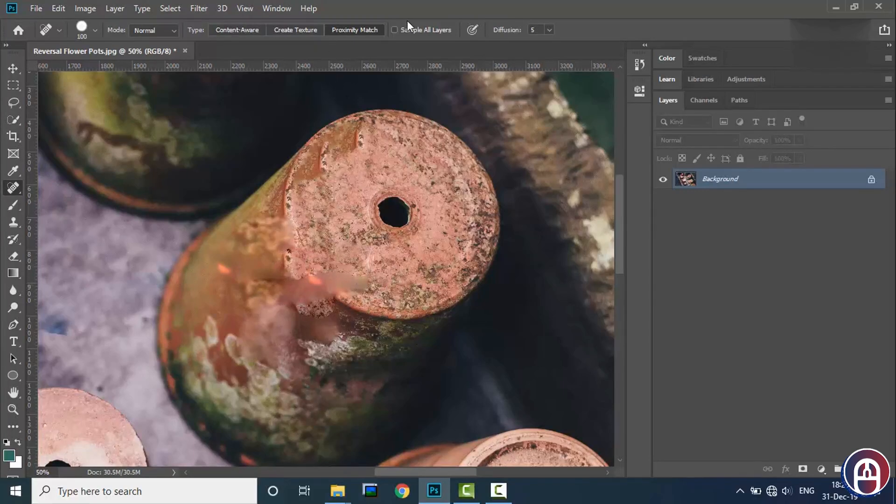
{"action": "left_click", "coordinate": [338, 30]}
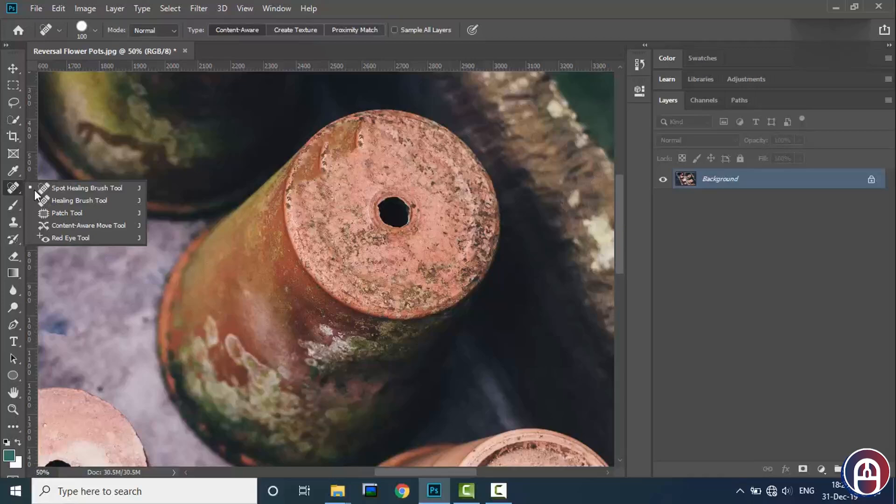
- Cover the large pot's drainage hole with the Healing Brush, using clay texture sampled just beside the hole
{"action": "left_click", "coordinate": [65, 200]}
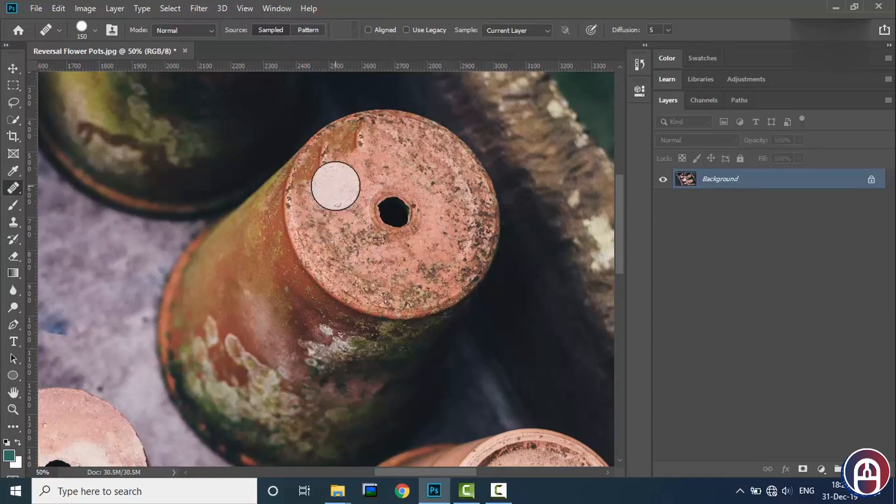
{"action": "left_click", "coordinate": [358, 194]}
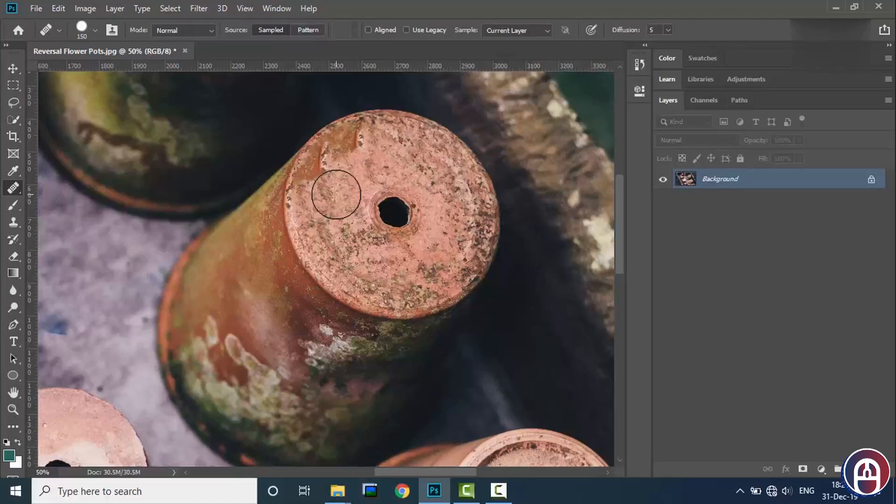
{"action": "mouse_move", "coordinate": [335, 194]}
{"action": "left_mouse_down"}
{"action": "mouse_move", "coordinate": [426, 223]}
{"action": "mouse_move", "coordinate": [467, 269]}
{"action": "left_mouse_up"}
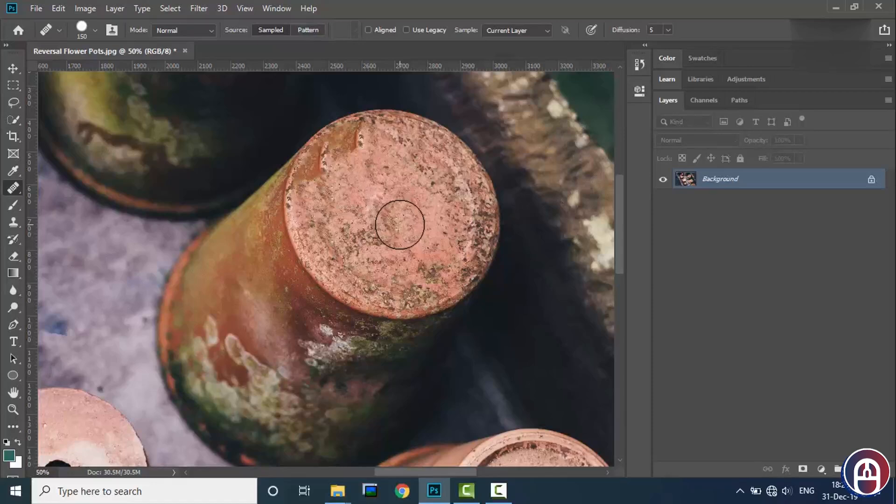
- Try painting a sampled copy of the large pot's base offset toward the lower right, and undo it
{"action": "mouse_move", "coordinate": [401, 224]}
{"action": "left_mouse_down"}
{"action": "mouse_move", "coordinate": [412, 207]}
{"action": "mouse_move", "coordinate": [408, 234]}
{"action": "mouse_move", "coordinate": [431, 207]}
{"action": "mouse_move", "coordinate": [424, 241]}
{"action": "mouse_move", "coordinate": [440, 229]}
{"action": "mouse_move", "coordinate": [442, 254]}
{"action": "mouse_move", "coordinate": [455, 246]}
{"action": "mouse_move", "coordinate": [457, 265]}
{"action": "mouse_move", "coordinate": [476, 246]}
{"action": "mouse_move", "coordinate": [481, 272]}
{"action": "mouse_move", "coordinate": [491, 255]}
{"action": "mouse_move", "coordinate": [491, 271]}
{"action": "mouse_move", "coordinate": [508, 280]}
{"action": "mouse_move", "coordinate": [510, 264]}
{"action": "mouse_move", "coordinate": [522, 294]}
{"action": "mouse_move", "coordinate": [502, 327]}
{"action": "mouse_move", "coordinate": [480, 322]}
{"action": "mouse_move", "coordinate": [493, 323]}
{"action": "mouse_move", "coordinate": [483, 346]}
{"action": "mouse_move", "coordinate": [447, 335]}
{"action": "mouse_move", "coordinate": [500, 323]}
{"action": "mouse_move", "coordinate": [447, 286]}
{"action": "mouse_move", "coordinate": [473, 327]}
{"action": "mouse_move", "coordinate": [415, 302]}
{"action": "mouse_move", "coordinate": [371, 360]}
{"action": "mouse_move", "coordinate": [417, 307]}
{"action": "mouse_move", "coordinate": [405, 303]}
{"action": "mouse_move", "coordinate": [424, 298]}
{"action": "mouse_move", "coordinate": [360, 257]}
{"action": "mouse_move", "coordinate": [386, 290]}
{"action": "mouse_move", "coordinate": [366, 222]}
{"action": "mouse_move", "coordinate": [384, 262]}
{"action": "mouse_move", "coordinate": [434, 189]}
{"action": "mouse_move", "coordinate": [392, 233]}
{"action": "mouse_move", "coordinate": [468, 176]}
{"action": "mouse_move", "coordinate": [426, 222]}
{"action": "mouse_move", "coordinate": [519, 251]}
{"action": "mouse_move", "coordinate": [539, 221]}
{"action": "mouse_move", "coordinate": [518, 285]}
{"action": "mouse_move", "coordinate": [544, 314]}
{"action": "mouse_move", "coordinate": [541, 325]}
{"action": "mouse_move", "coordinate": [502, 223]}
{"action": "mouse_move", "coordinate": [489, 216]}
{"action": "mouse_move", "coordinate": [506, 195]}
{"action": "mouse_move", "coordinate": [485, 148]}
{"action": "mouse_move", "coordinate": [486, 163]}
{"action": "mouse_move", "coordinate": [513, 154]}
{"action": "mouse_move", "coordinate": [555, 263]}
{"action": "mouse_move", "coordinate": [514, 333]}
{"action": "mouse_move", "coordinate": [481, 383]}
{"action": "left_mouse_up"}
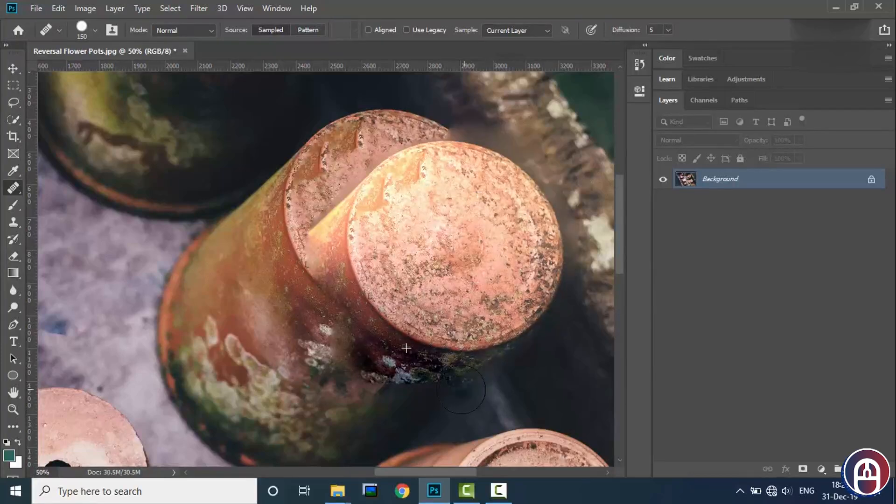
{"action": "key", "text": "ctrl+z"}
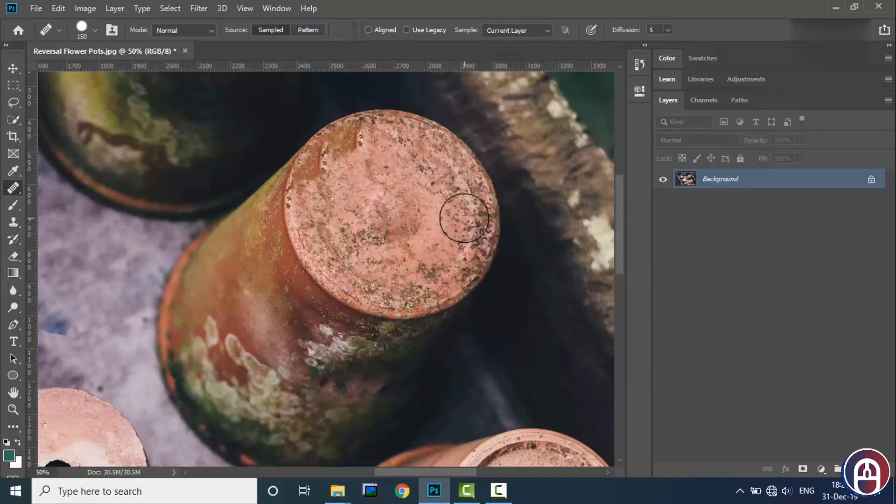
- Outline the drainage hole in the pale base of the middle pot with the Patch tool, its patch mode on Normal and Source
{"action": "key", "text": "ctrl+minus"}
{"action": "key", "text": "ctrl+minus"}
{"action": "key", "text": "ctrl+minus"}
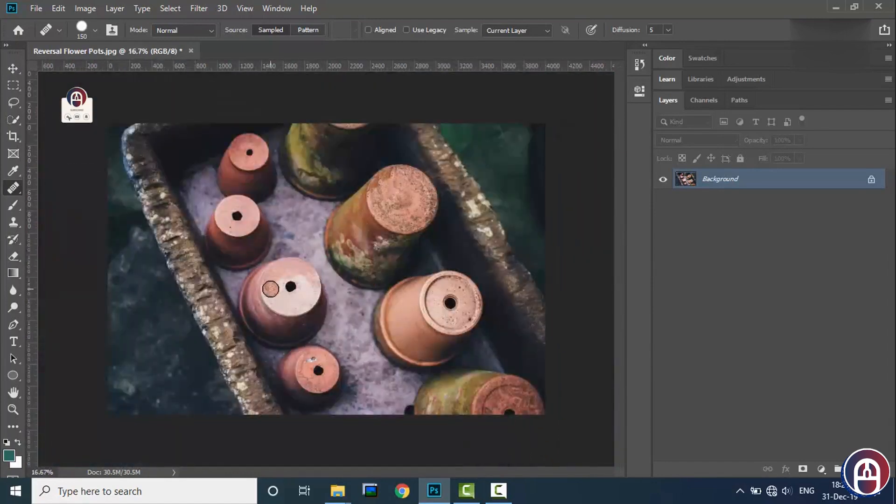
{"action": "key", "text": "ctrl+plus"}
{"action": "key", "text": "ctrl+plus"}
{"action": "key", "text": "ctrl+plus"}
{"action": "scroll", "coordinate": [342, 323], "scroll_direction": "down", "scroll_amount": 1}
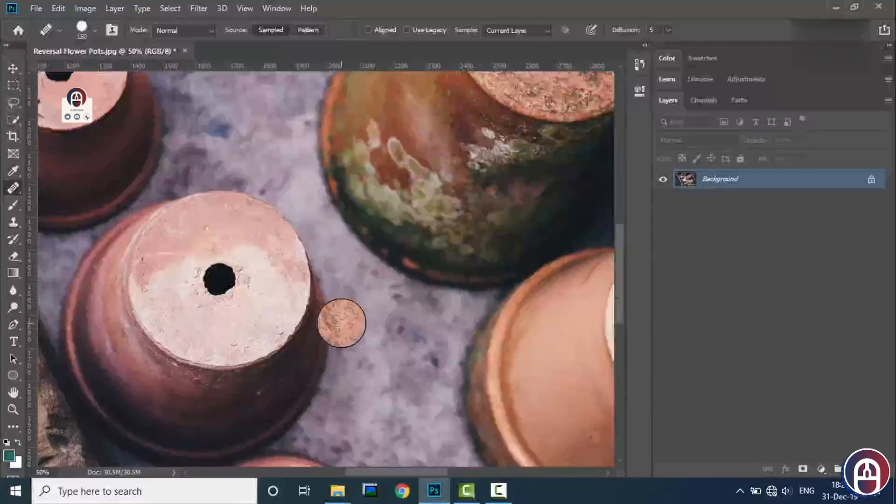
{"action": "scroll", "coordinate": [341, 323], "scroll_direction": "left", "scroll_amount": 3}
{"action": "right_click", "coordinate": [11, 190]}
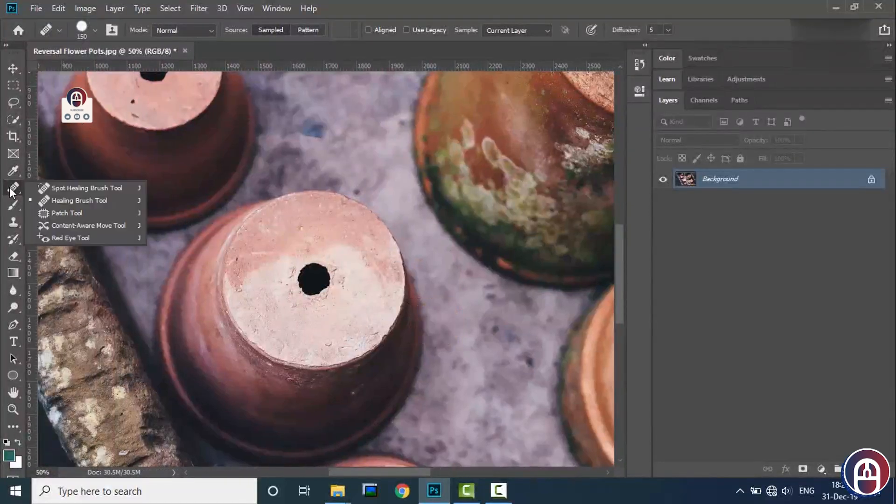
{"action": "left_click", "coordinate": [69, 213]}
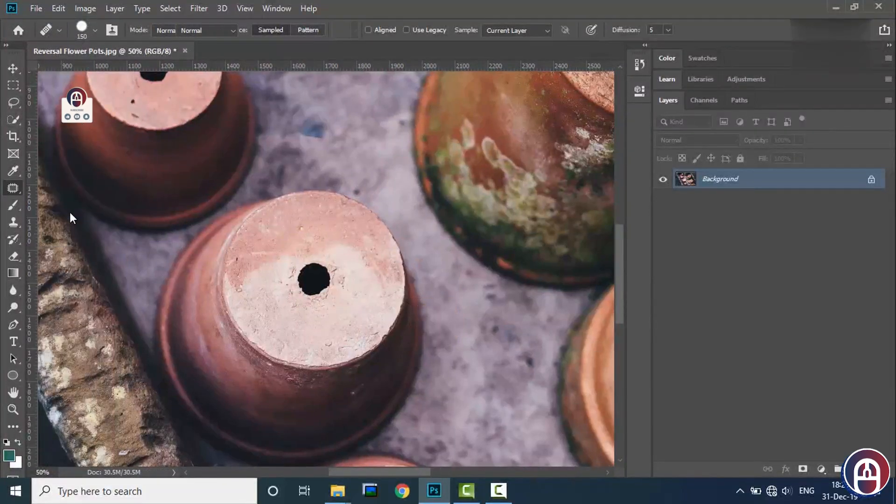
{"action": "scroll", "coordinate": [401, 291], "scroll_direction": "up", "scroll_amount": 2}
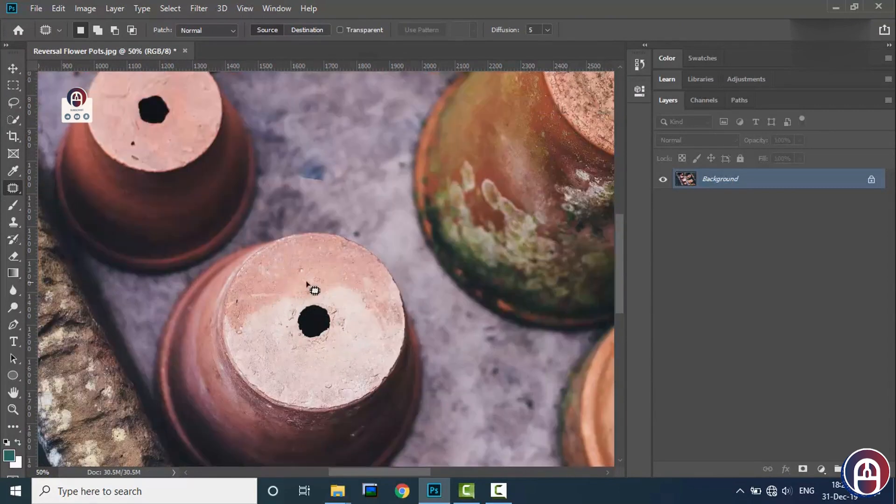
{"action": "mouse_move", "coordinate": [302, 351]}
{"action": "left_mouse_down"}
{"action": "mouse_move", "coordinate": [283, 332]}
{"action": "mouse_move", "coordinate": [281, 313]}
{"action": "mouse_move", "coordinate": [294, 293]}
{"action": "mouse_move", "coordinate": [311, 289]}
{"action": "mouse_move", "coordinate": [339, 297]}
{"action": "mouse_move", "coordinate": [347, 346]}
{"action": "left_mouse_up"}
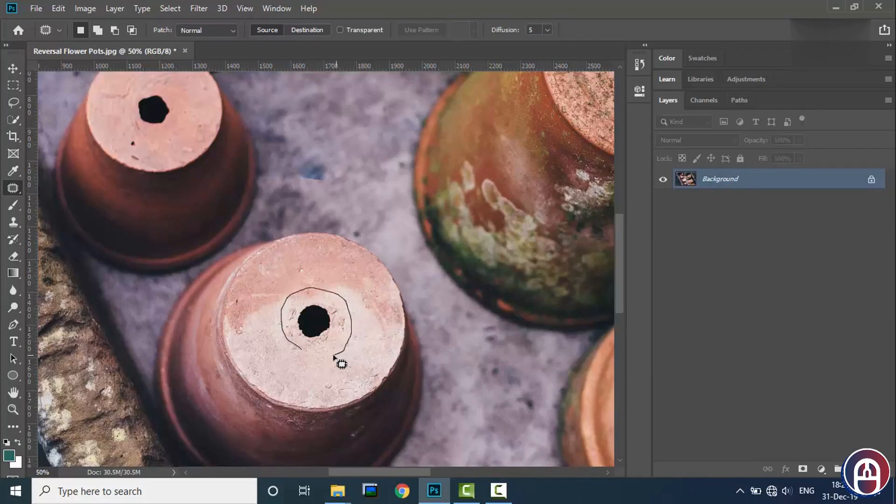
- Patch the outlined hole so clay texture covers it, and clear the selection
{"action": "mouse_move", "coordinate": [307, 356]}
{"action": "left_mouse_down"}
{"action": "mouse_move", "coordinate": [326, 325]}
{"action": "mouse_move", "coordinate": [205, 187]}
{"action": "left_mouse_up"}
{"action": "right_click", "coordinate": [312, 310]}
{"action": "key", "text": "Escape"}
{"action": "key", "text": "ctrl+d"}
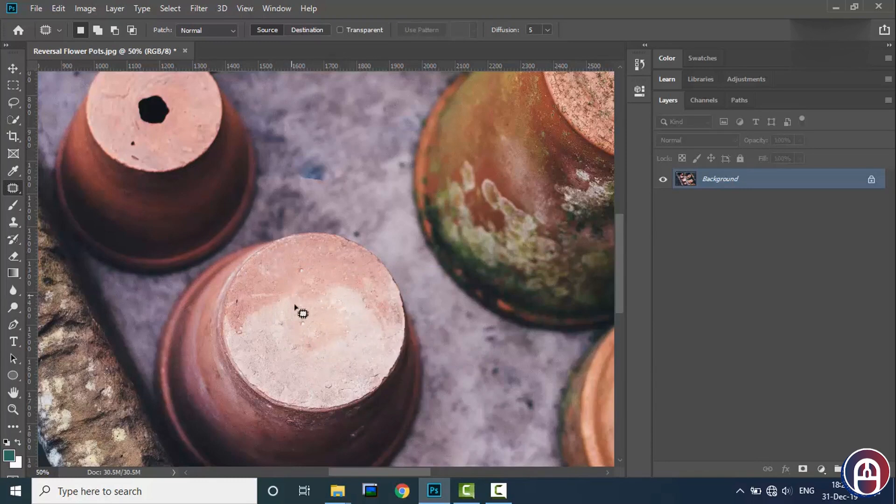
- Move the drainage hole of the pot just above, with its surrounding clay, onto the ground at its upper left using Content-Aware Move
{"action": "scroll", "coordinate": [254, 234], "scroll_direction": "up", "scroll_amount": 3}
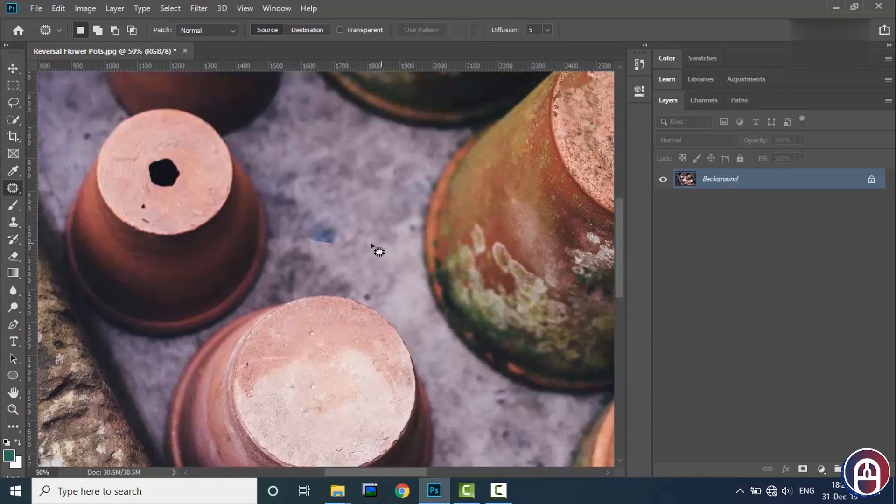
{"action": "scroll", "coordinate": [376, 250], "scroll_direction": "left", "scroll_amount": 5}
{"action": "scroll", "coordinate": [346, 188], "scroll_direction": "up", "scroll_amount": 1}
{"action": "scroll", "coordinate": [354, 194], "scroll_direction": "up", "scroll_amount": 3}
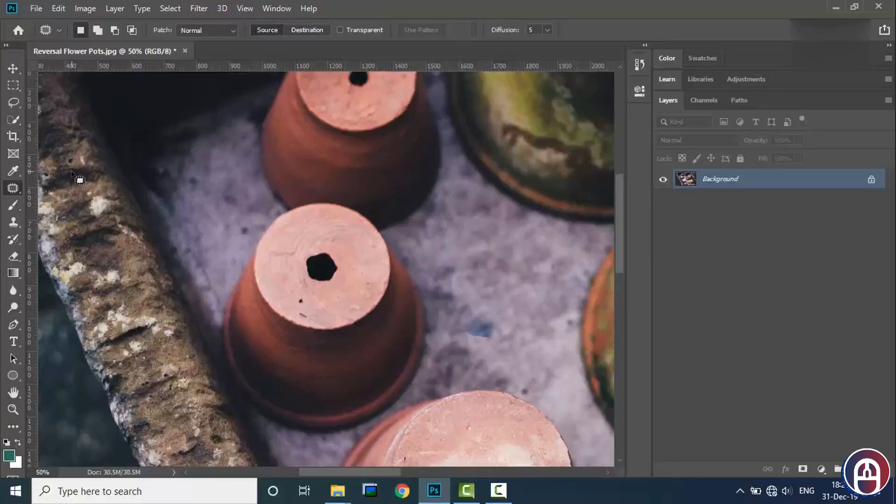
{"action": "right_click", "coordinate": [10, 186]}
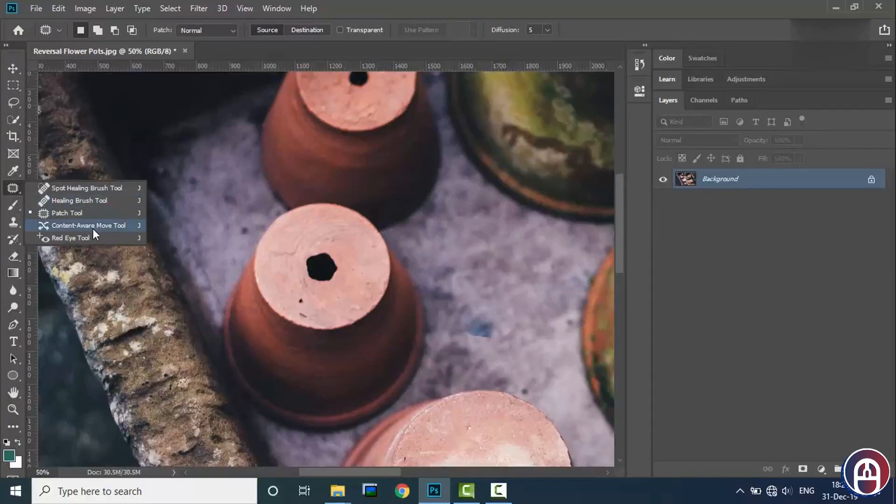
{"action": "left_click", "coordinate": [72, 225]}
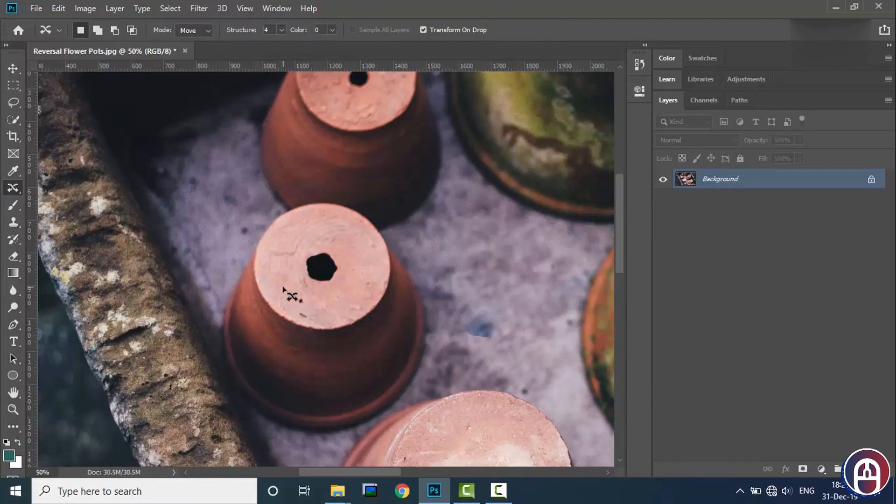
{"action": "mouse_move", "coordinate": [311, 242]}
{"action": "left_mouse_down"}
{"action": "mouse_move", "coordinate": [346, 256]}
{"action": "mouse_move", "coordinate": [345, 280]}
{"action": "mouse_move", "coordinate": [314, 297]}
{"action": "mouse_move", "coordinate": [292, 292]}
{"action": "left_mouse_up"}
{"action": "left_click_drag", "start_coordinate": [285, 272], "coordinate": [285, 272]}
{"action": "scroll", "coordinate": [325, 268], "scroll_direction": "up", "scroll_amount": 1}
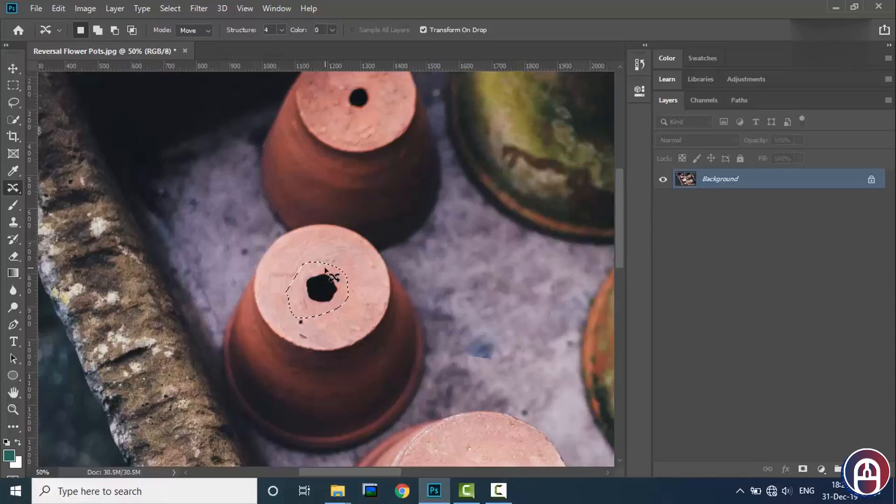
{"action": "left_click_drag", "start_coordinate": [319, 291], "coordinate": [216, 198]}
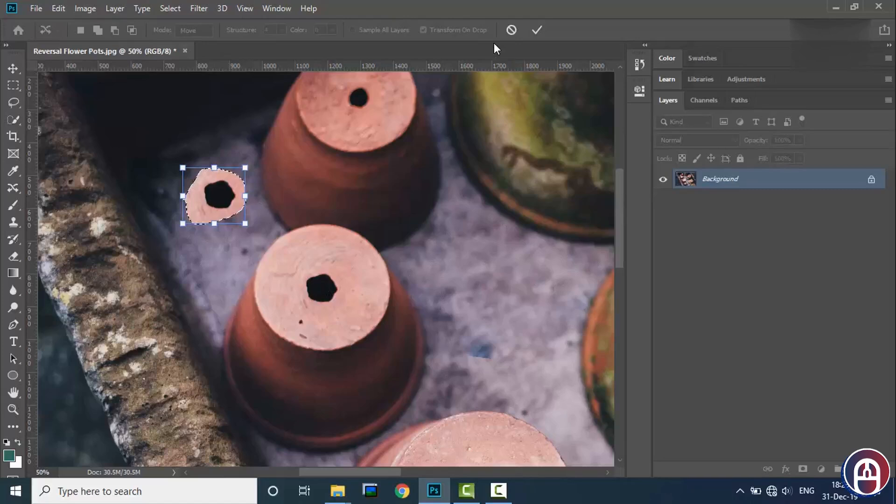
{"action": "left_click", "coordinate": [536, 30]}
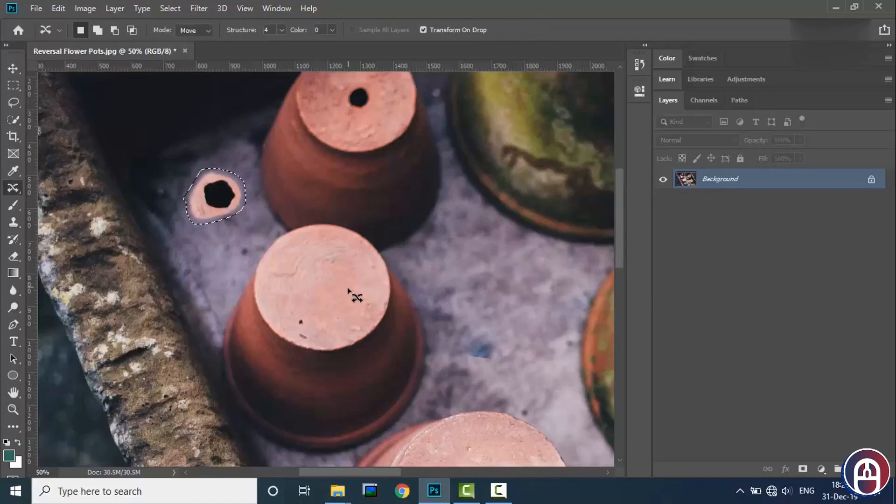
{"action": "left_click_drag", "start_coordinate": [219, 201], "coordinate": [423, 257]}
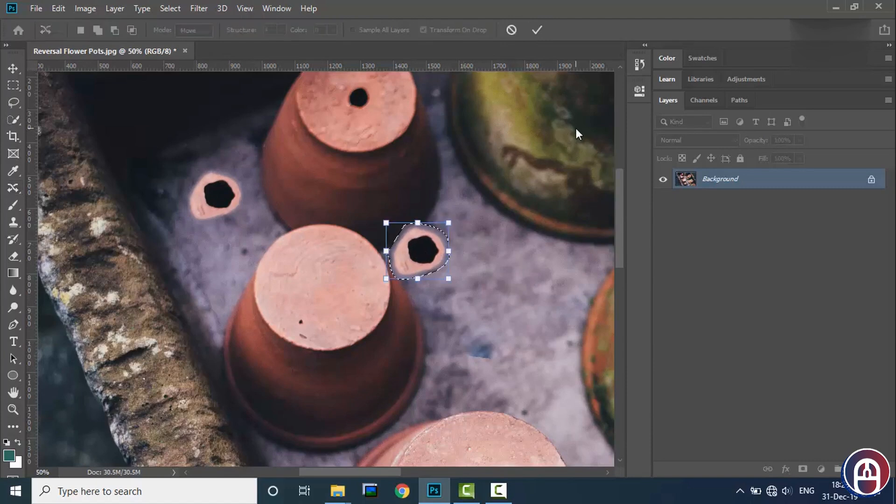
{"action": "left_click", "coordinate": [512, 30]}
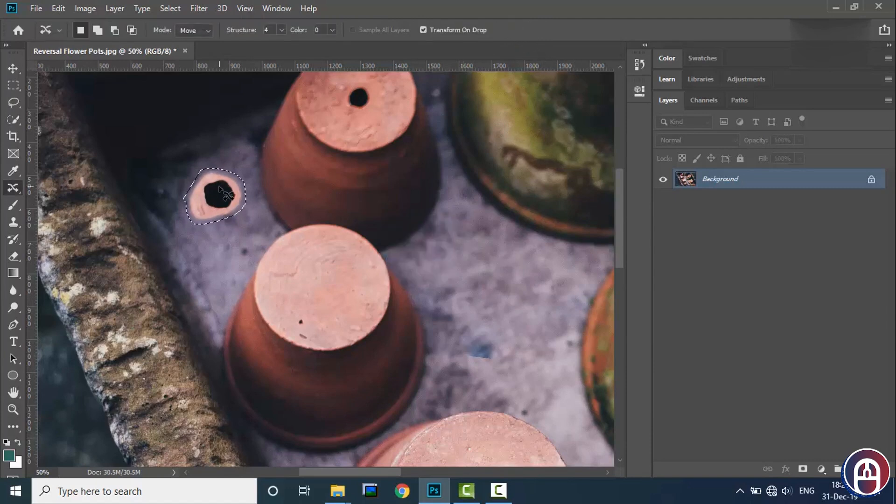
{"action": "key", "text": "shift+F5"}
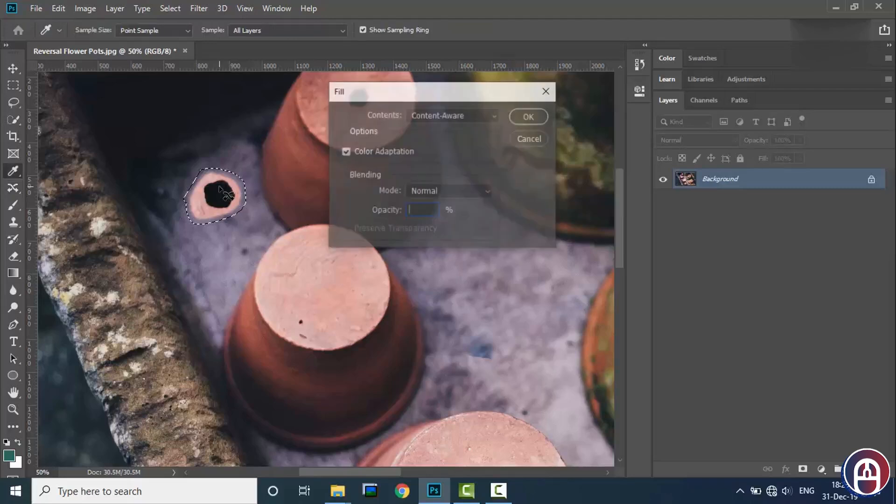
{"action": "left_click", "coordinate": [530, 138]}
{"action": "key", "text": "shift+F5"}
{"action": "left_click", "coordinate": [533, 139]}
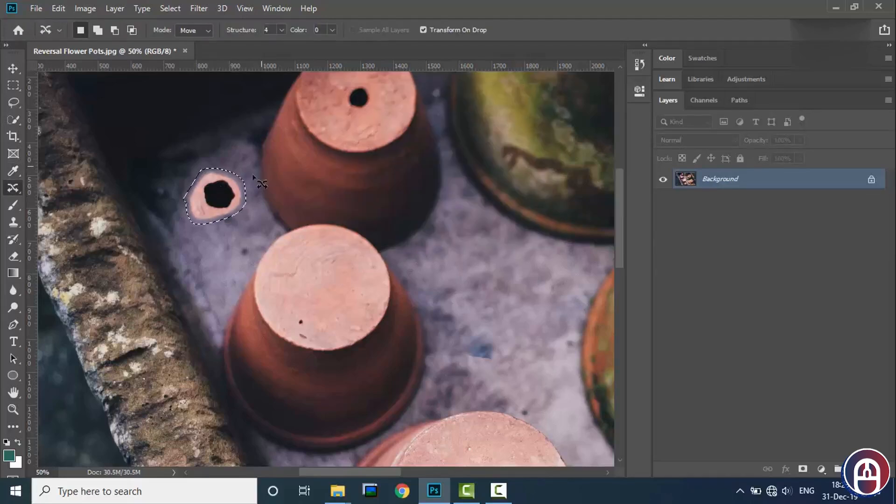
{"action": "right_click", "coordinate": [231, 196]}
{"action": "left_click", "coordinate": [241, 207]}
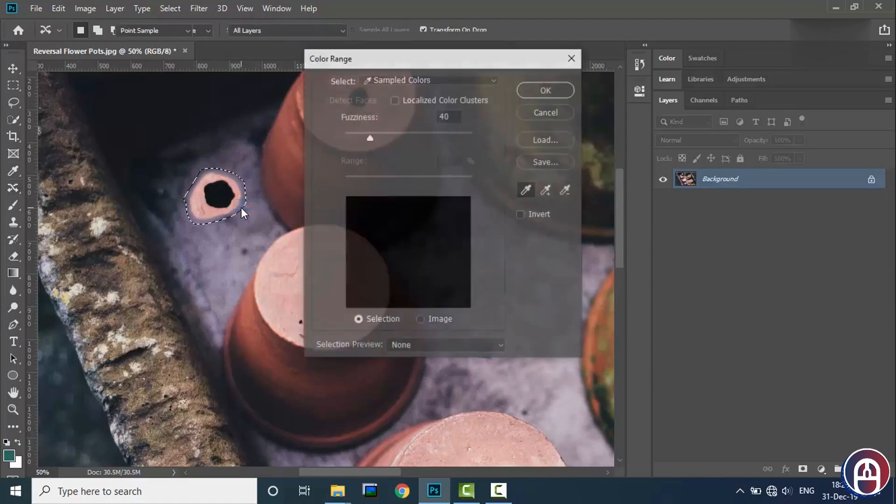
{"action": "left_click", "coordinate": [549, 111]}
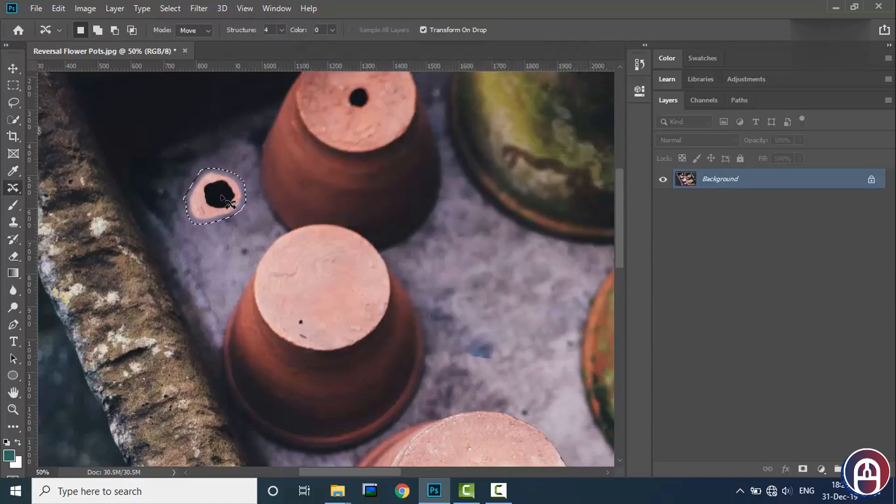
- Remove the relocated hole from the ground by shrinking its Content-Aware Move selection to a point and applying the transform
{"action": "left_click_drag", "start_coordinate": [210, 201], "coordinate": [124, 232]}
{"action": "right_click", "coordinate": [124, 232]}
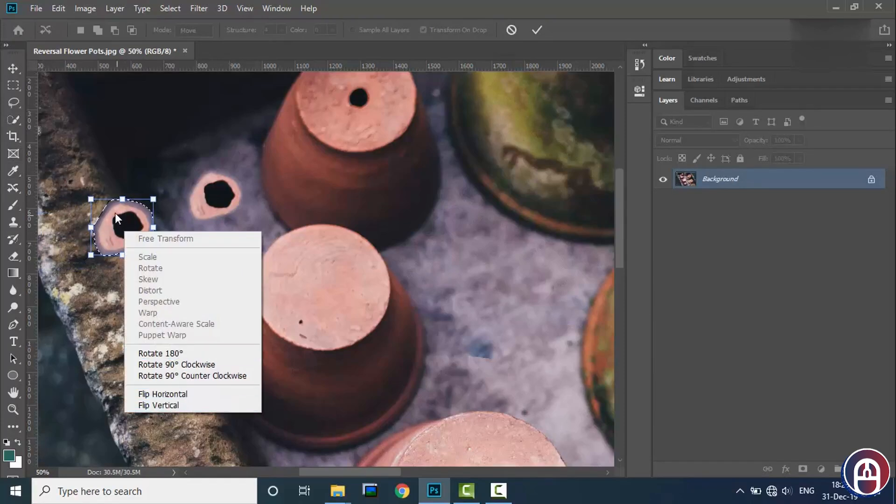
{"action": "left_click", "coordinate": [115, 213]}
{"action": "left_click_drag", "start_coordinate": [125, 230], "coordinate": [217, 210]}
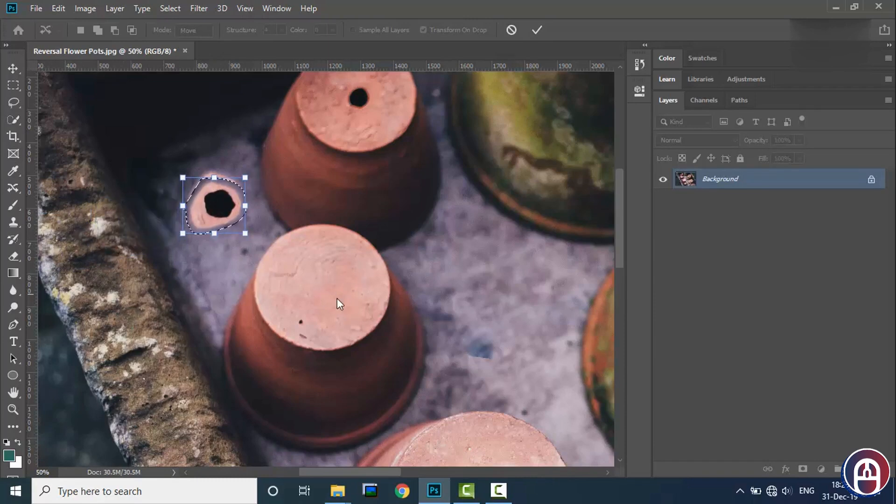
{"action": "left_click_drag", "start_coordinate": [245, 233], "coordinate": [182, 178]}
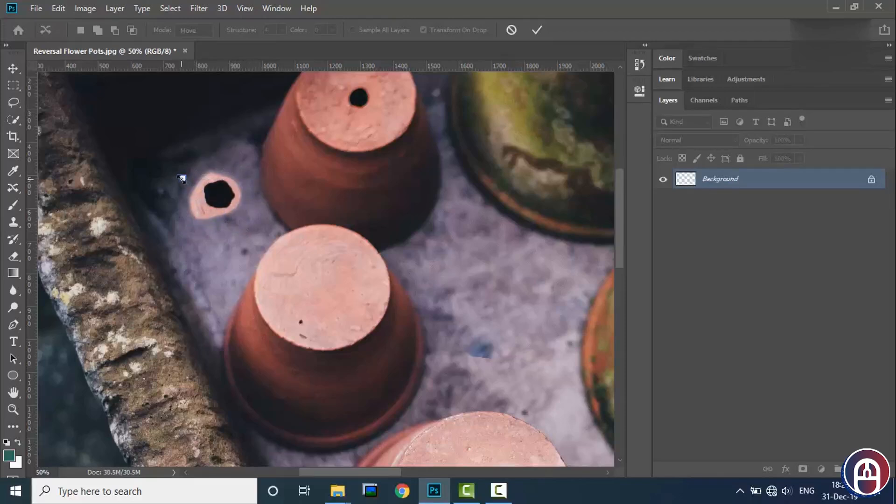
{"action": "left_click", "coordinate": [534, 30]}
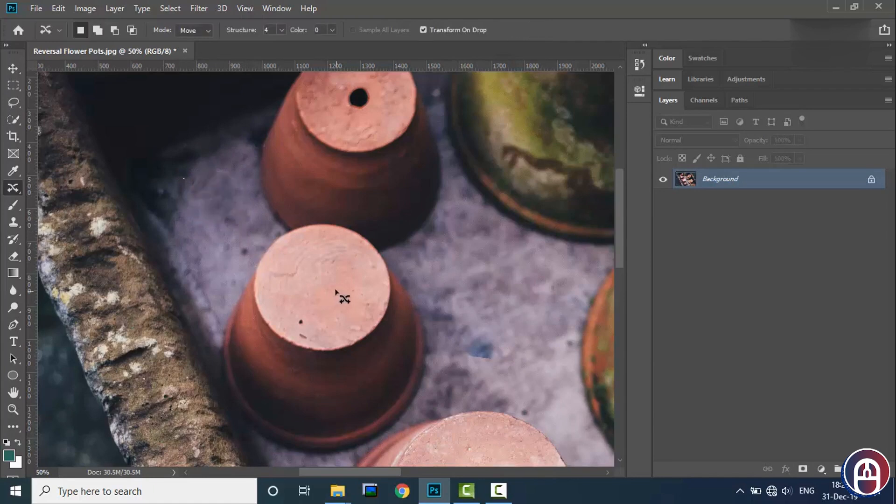
- Heal away the drainage holes of the uppermost small pot and the light pot on the right with the Spot Healing Brush
{"action": "right_click", "coordinate": [13, 187]}
{"action": "left_click", "coordinate": [55, 189]}
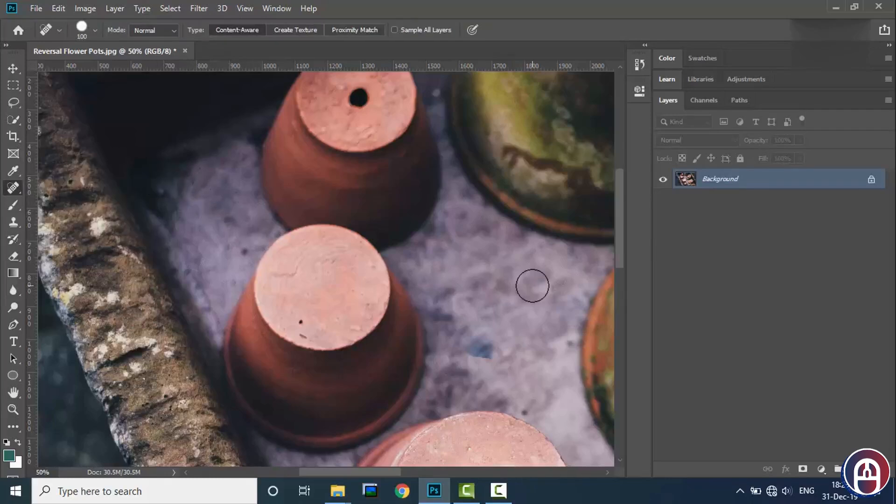
{"action": "key", "text": "ctrl+minus"}
{"action": "key", "text": "ctrl+minus"}
{"action": "key", "text": "ctrl+minus"}
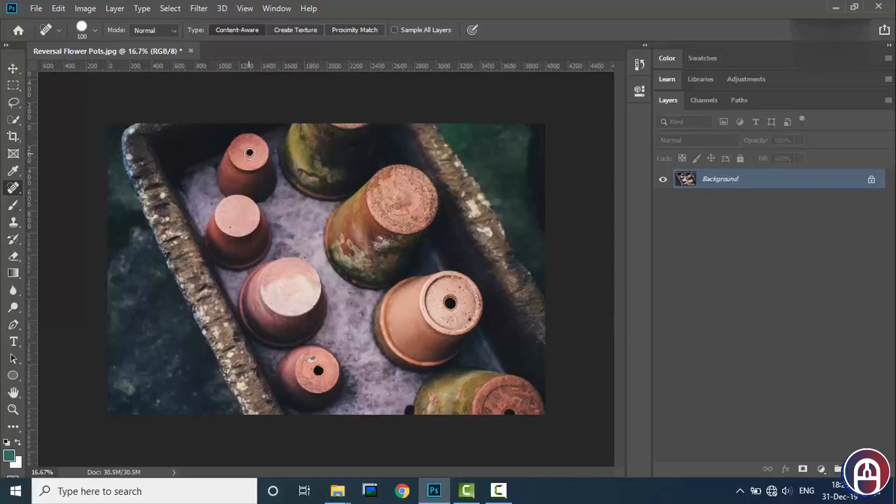
{"action": "left_click_drag", "start_coordinate": [440, 301], "coordinate": [459, 300]}
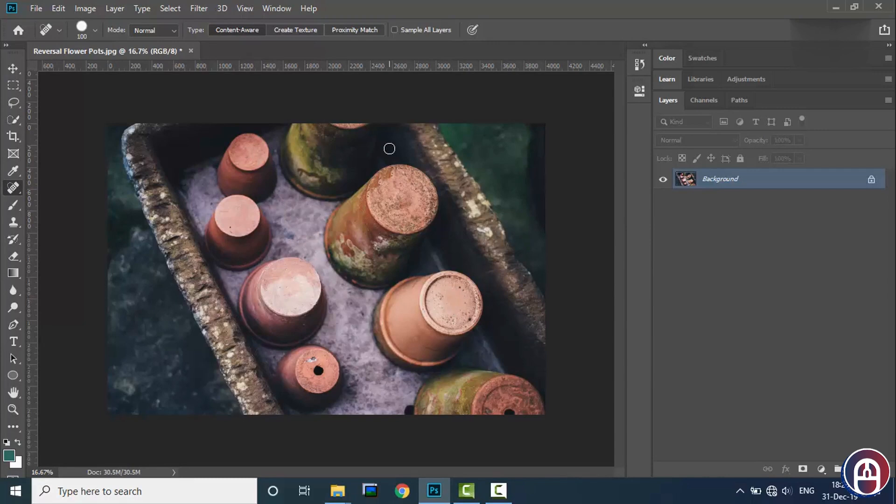
- Add an empty layer above the photo and set the Healing Brush to sample Current & Below
{"action": "right_click", "coordinate": [14, 191]}
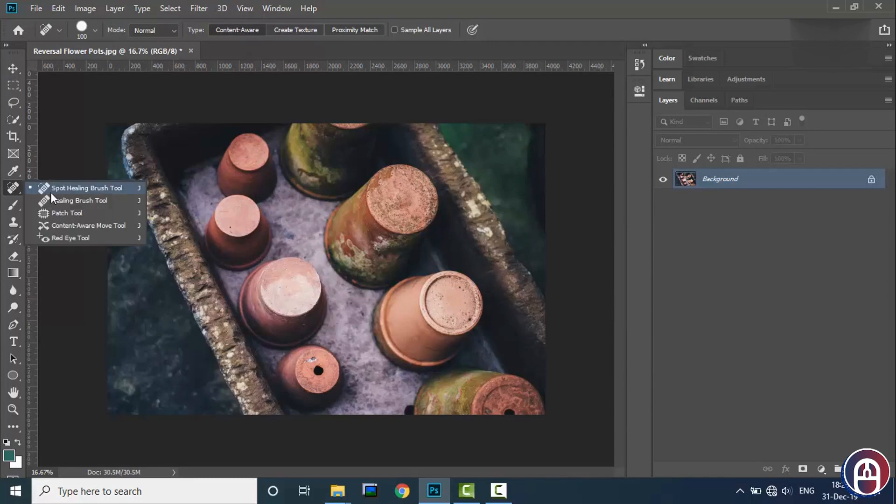
{"action": "left_click", "coordinate": [64, 203]}
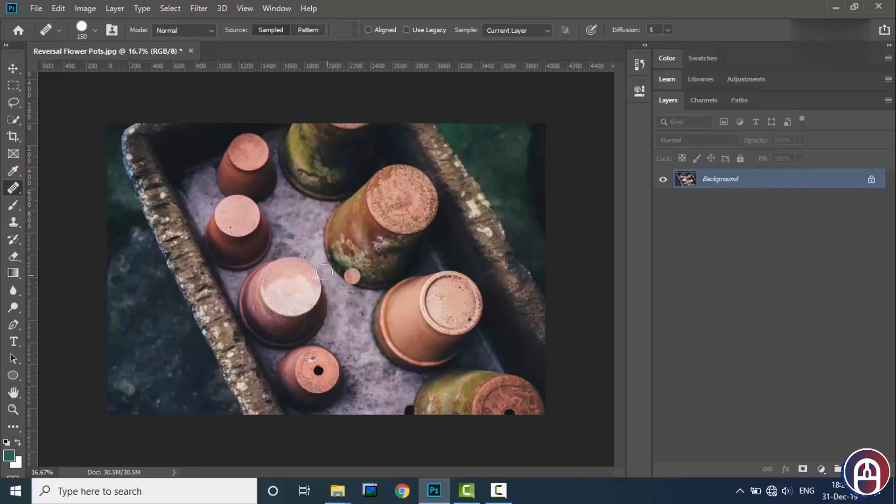
{"action": "left_click", "coordinate": [493, 302]}
{"action": "key", "text": "ctrl+shift+alt+n"}
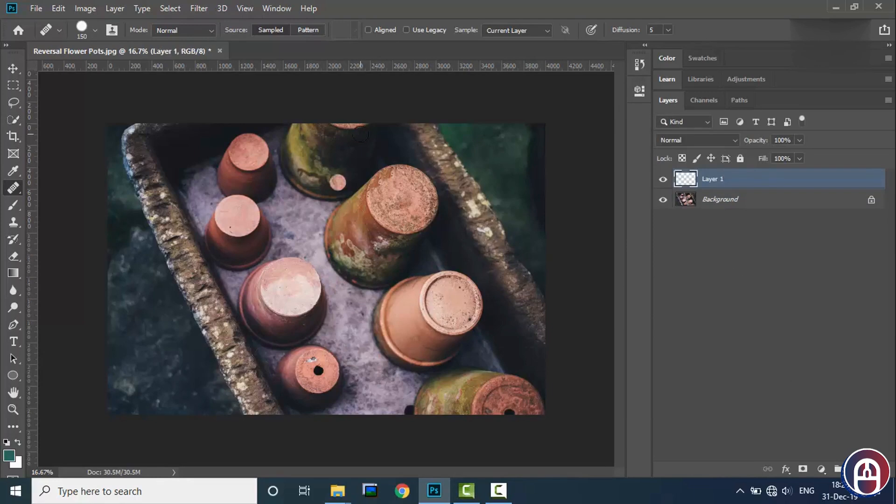
{"action": "left_click", "coordinate": [521, 31]}
- Convert the Background into a regular layer named Layer 0 and move it above Layer 1
{"action": "left_click_drag", "start_coordinate": [745, 195], "coordinate": [746, 213]}
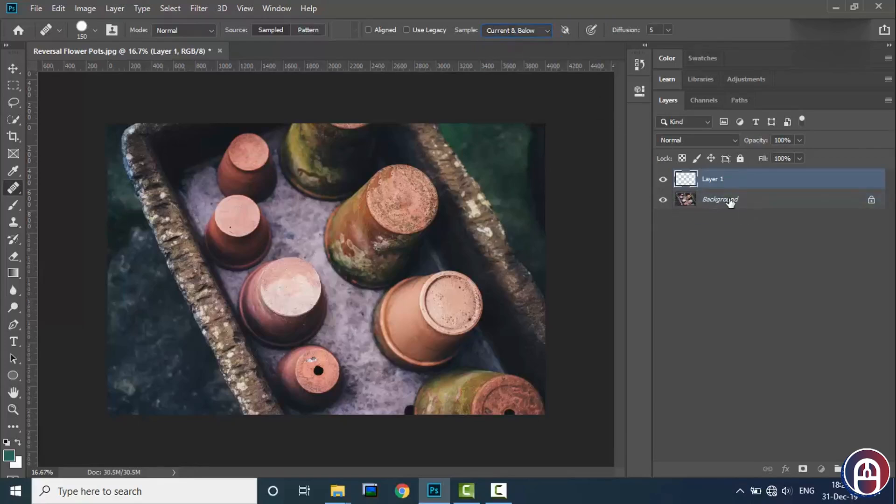
{"action": "double_click", "coordinate": [740, 200]}
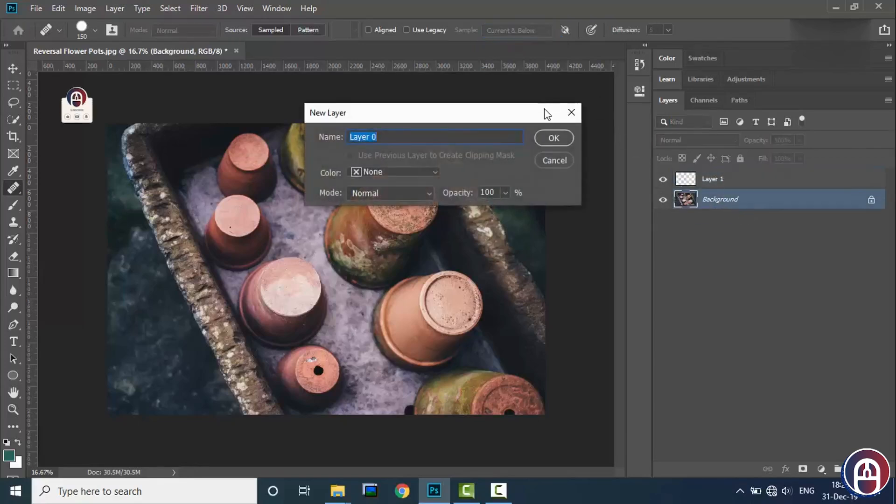
{"action": "left_click", "coordinate": [554, 139]}
{"action": "left_click_drag", "start_coordinate": [721, 196], "coordinate": [722, 180]}
- Try healing the small lower pot's drainage hole with the Healing Brush on Layer 1 and on Layer 0
{"action": "left_click", "coordinate": [739, 200]}
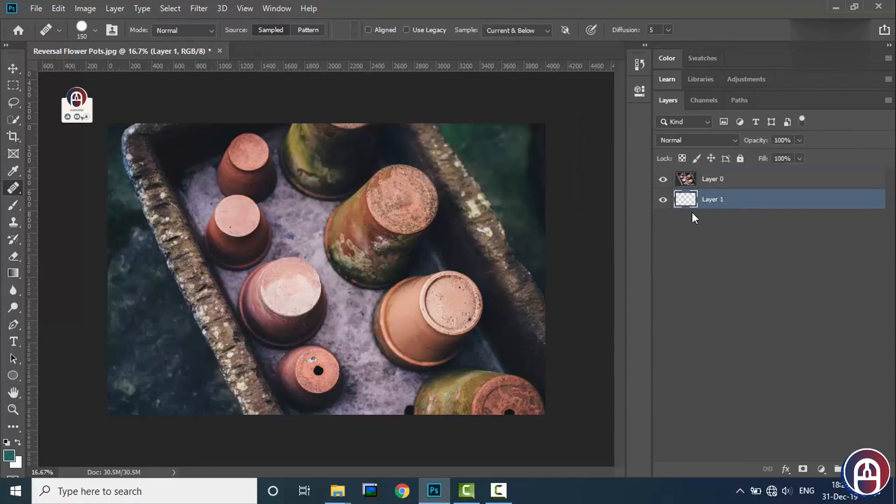
{"action": "left_click", "coordinate": [318, 370]}
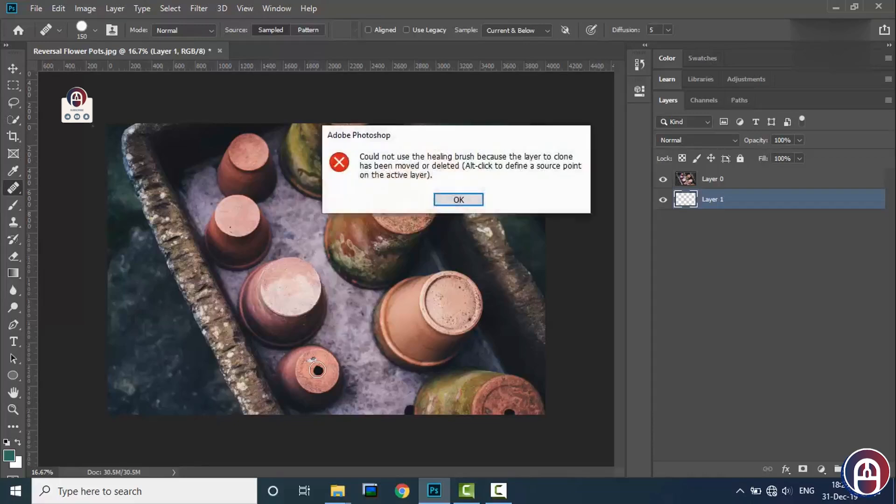
{"action": "left_click", "coordinate": [476, 201]}
{"action": "left_click", "coordinate": [729, 186]}
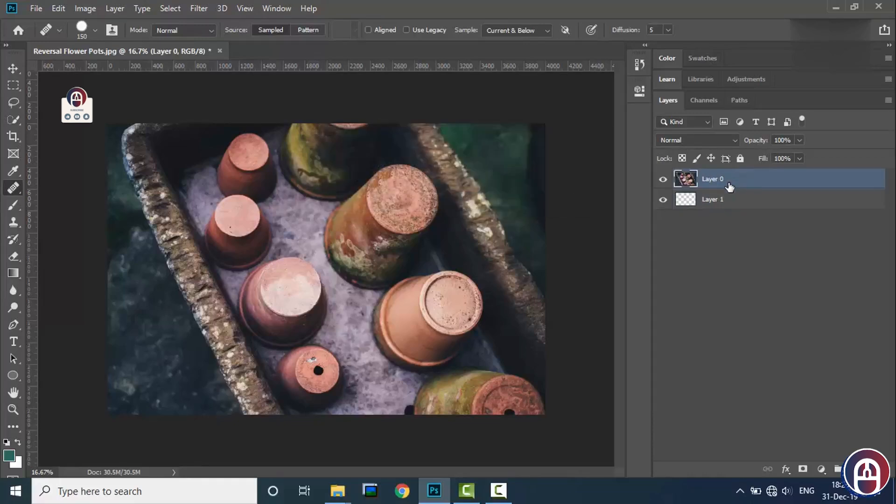
{"action": "left_click", "coordinate": [319, 372]}
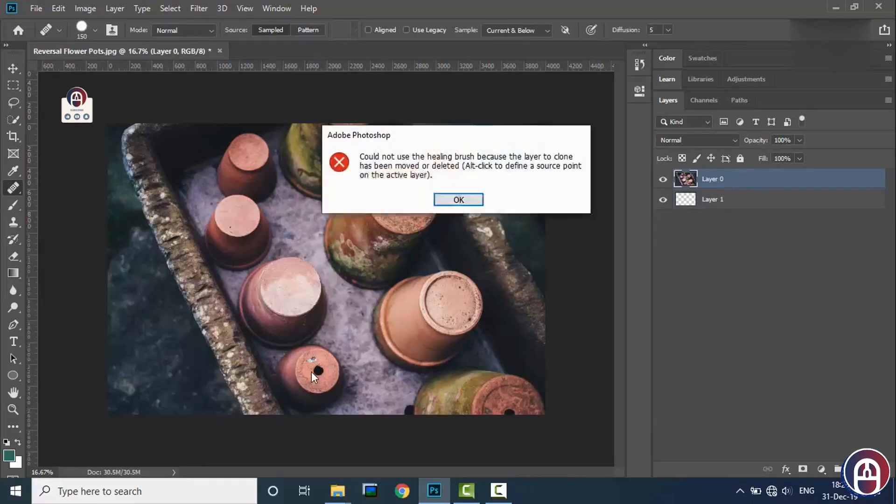
{"action": "left_click", "coordinate": [469, 202]}
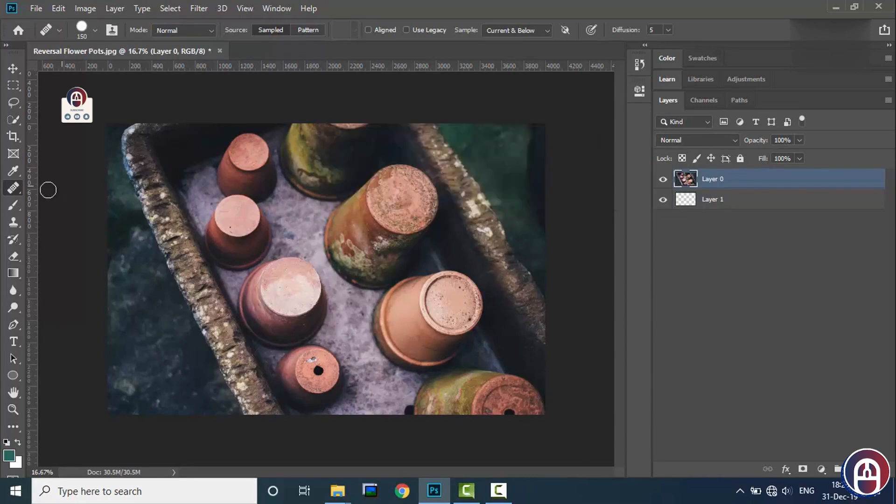
- Heal the small lower pot's drainage hole on Layer 0 with the Spot Healing Brush, and hide that layer
{"action": "right_click", "coordinate": [8, 189]}
{"action": "left_click", "coordinate": [70, 185]}
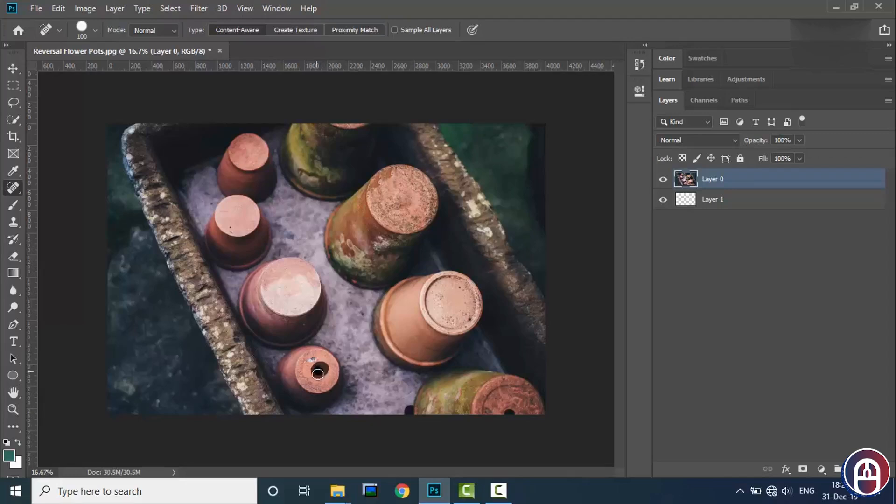
{"action": "left_click", "coordinate": [662, 181]}
{"action": "left_click", "coordinate": [349, 347]}
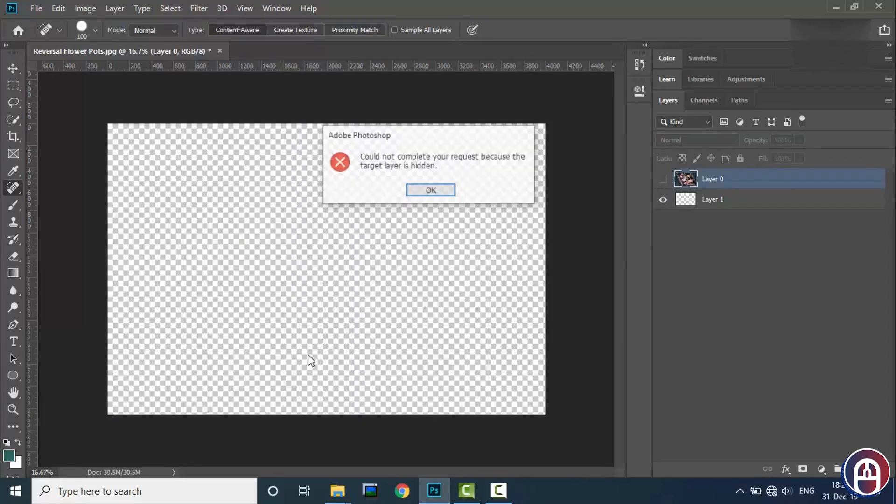